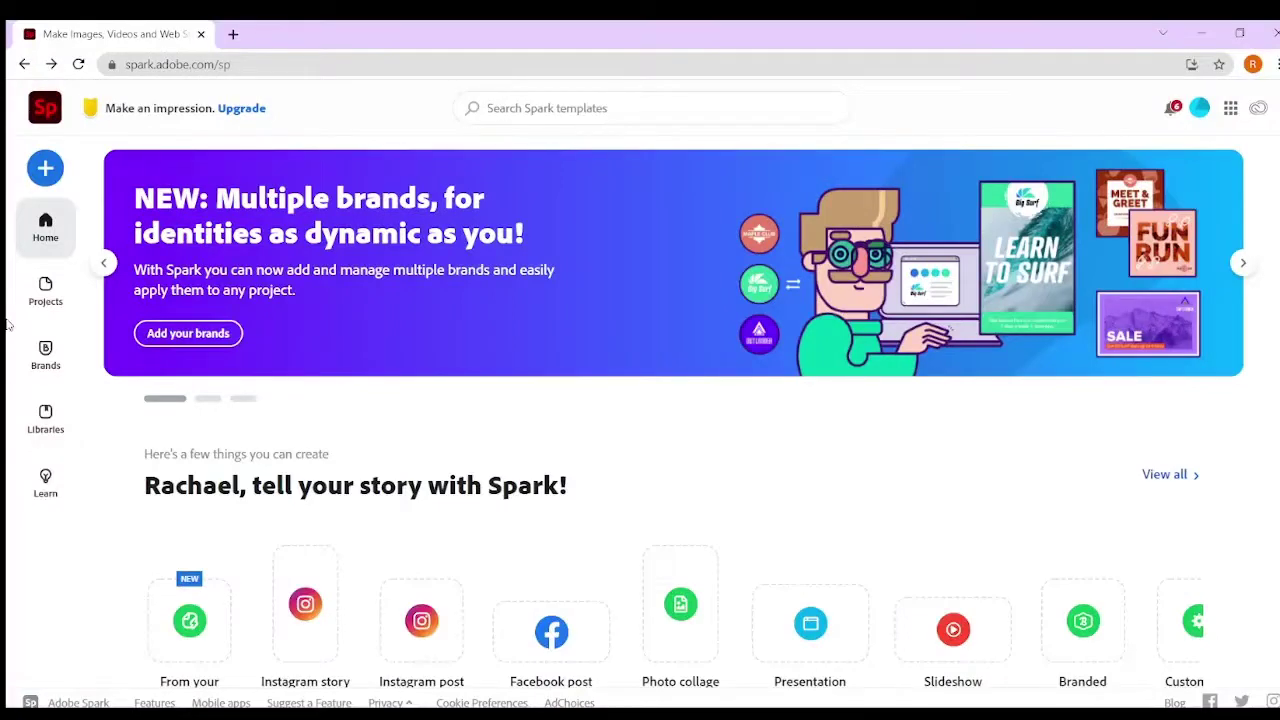
# - Open the create menu from the Adobe Spark home page
pyautogui.click(47, 170)
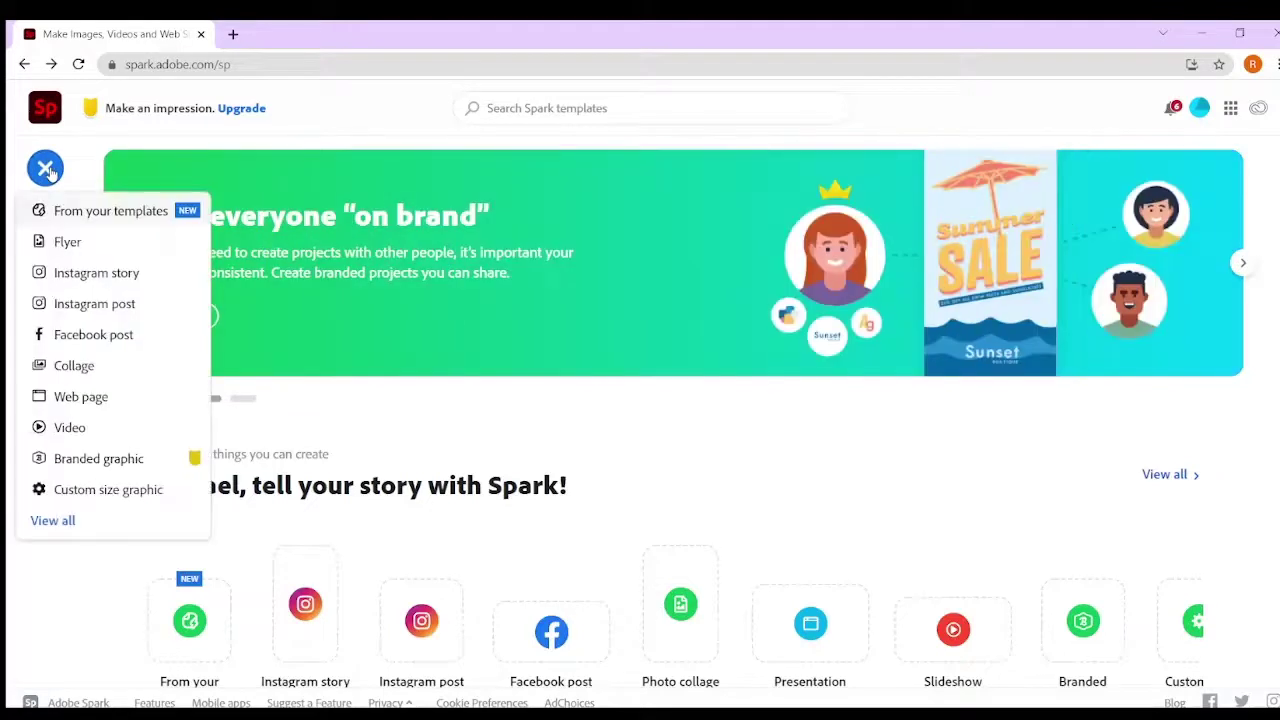
# - Start a new video titled 'My local Community' and continue to the template choices
pyautogui.click(119, 430)
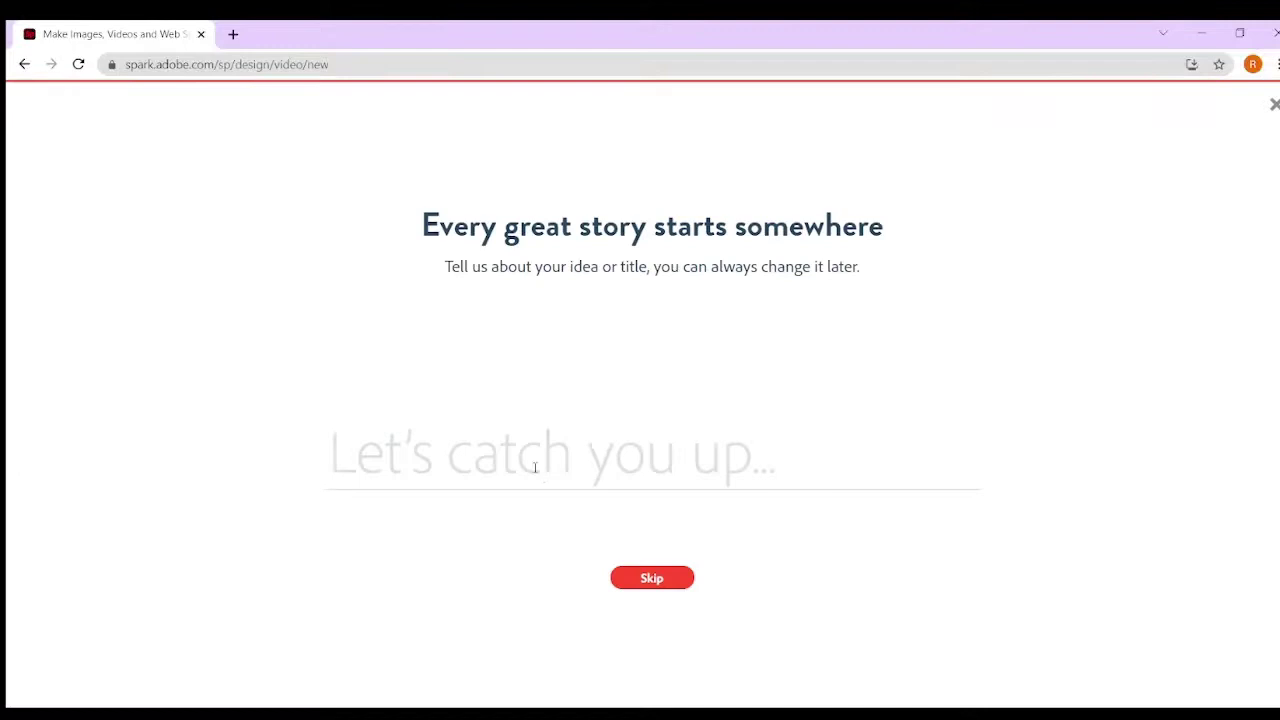
pyautogui.write('M')
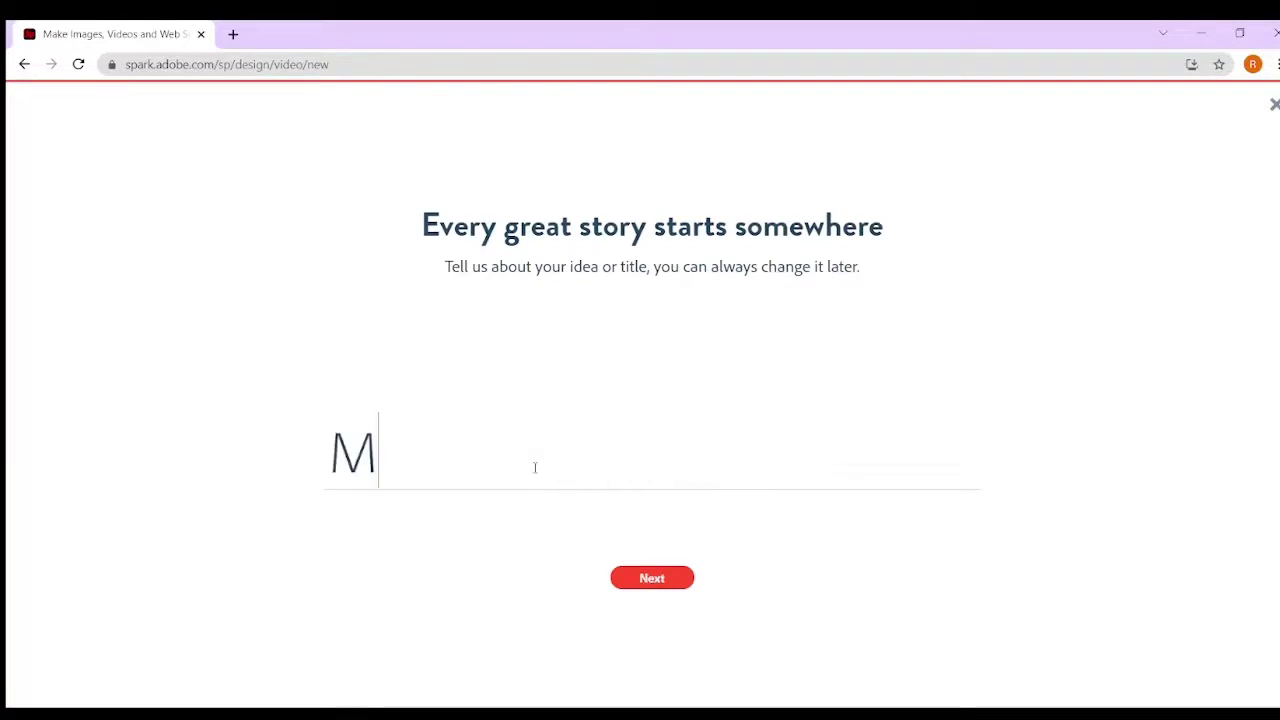
pyautogui.write('y lo')
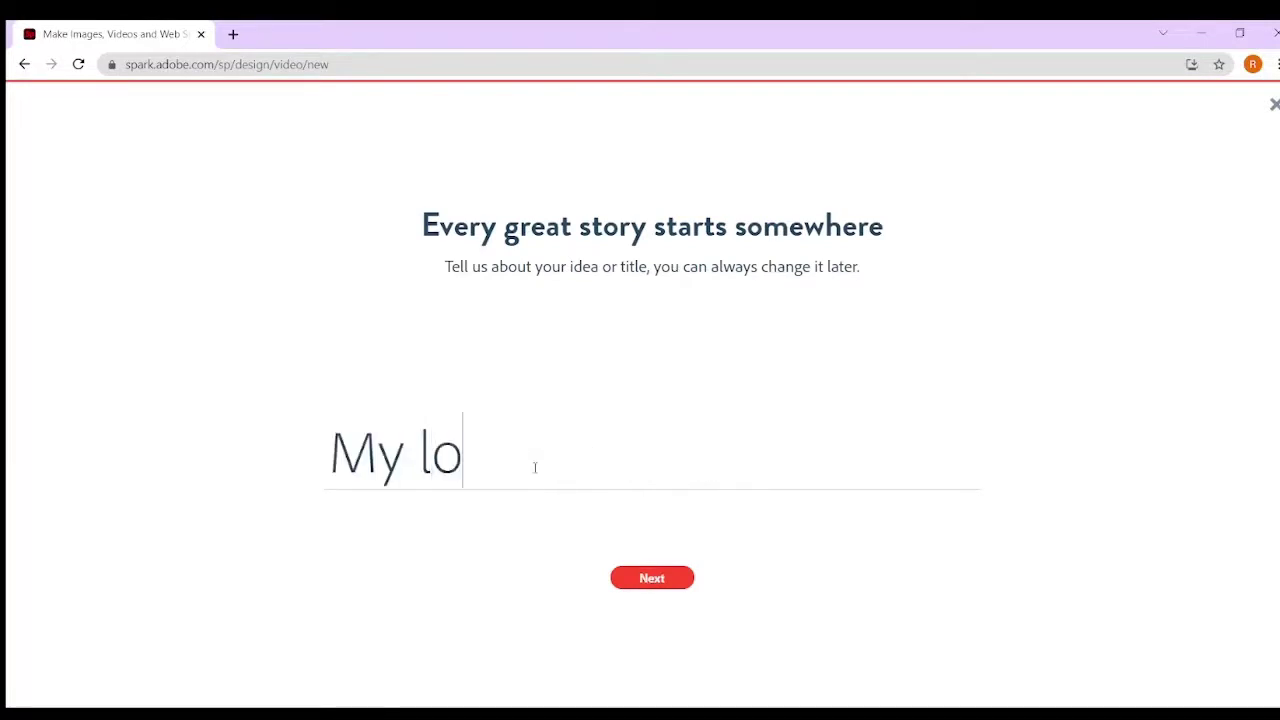
pyautogui.write('cal Community')
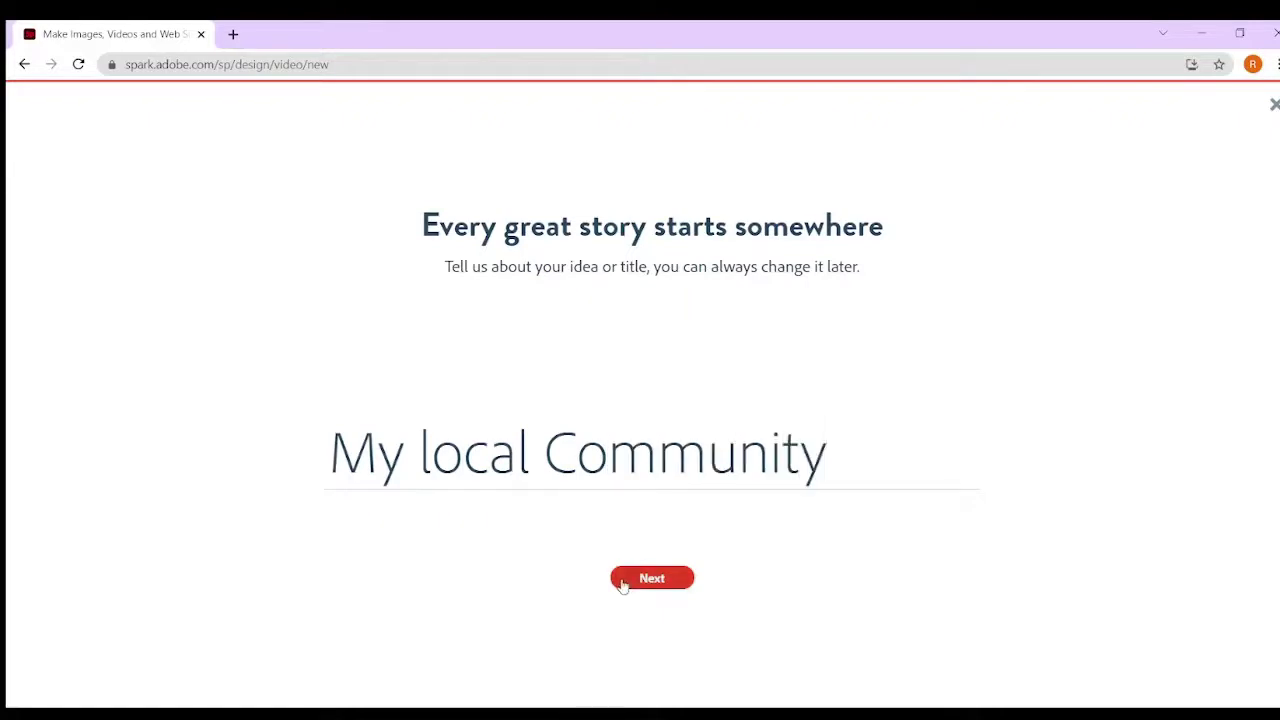
pyautogui.click(651, 579)
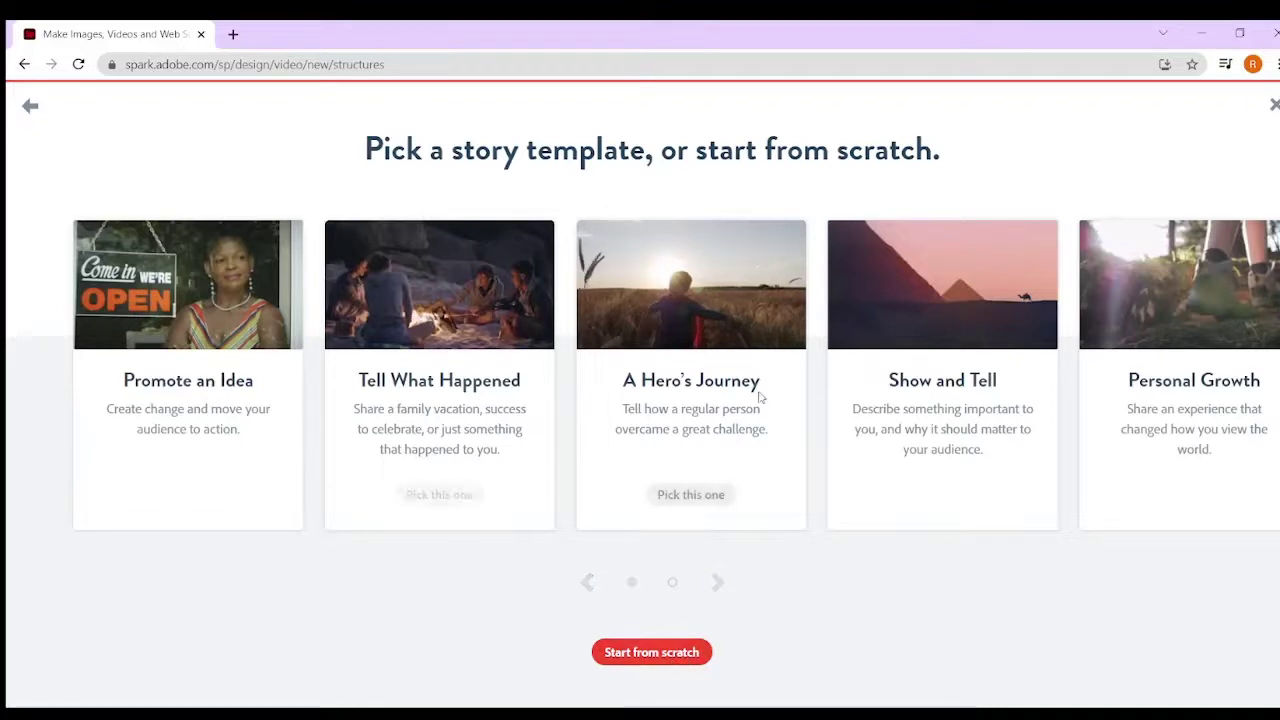
# - Start from scratch and set slide 1 to Fullscreen after trying Split Screen, Caption, Title and Text
pyautogui.click(672, 660)
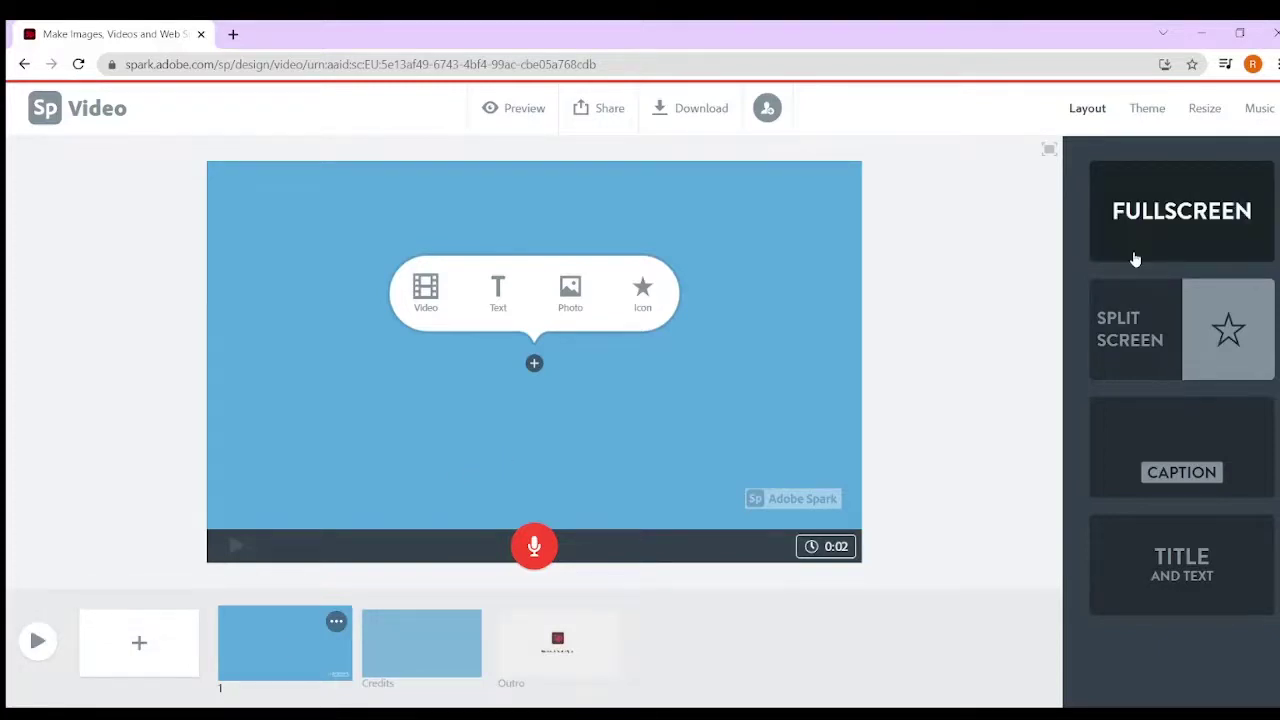
pyautogui.click(1192, 229)
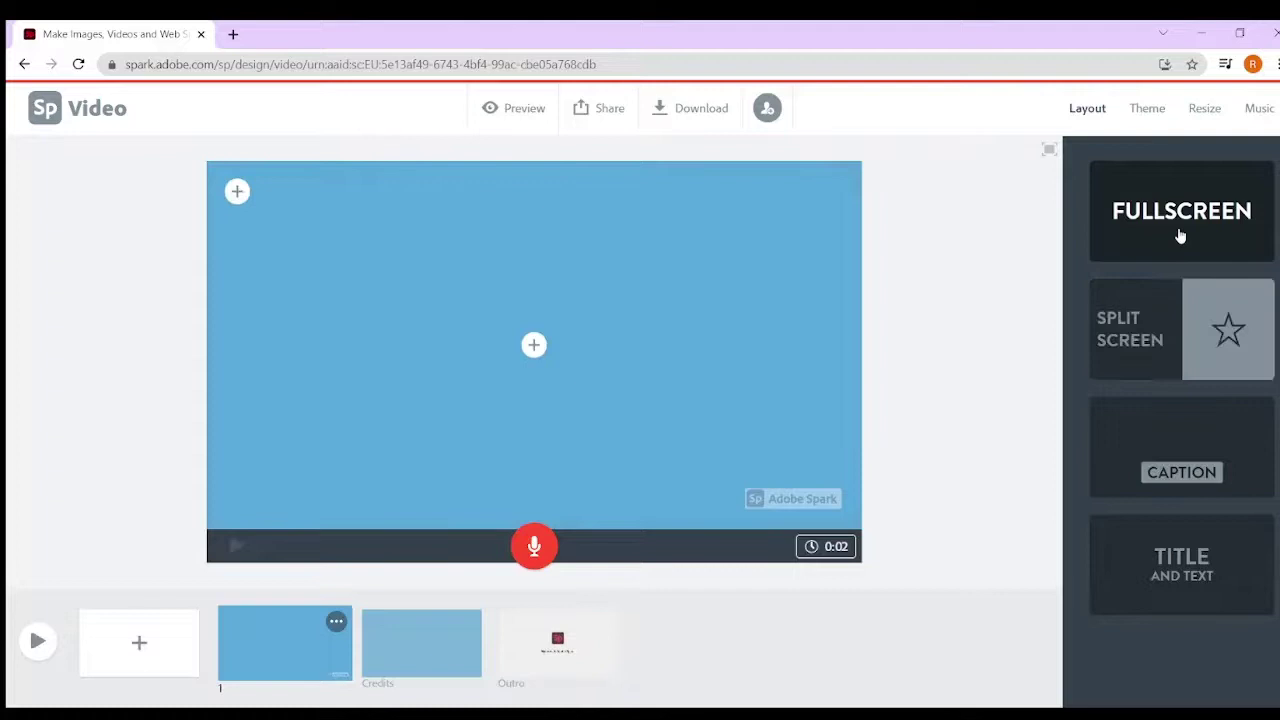
pyautogui.click(1157, 350)
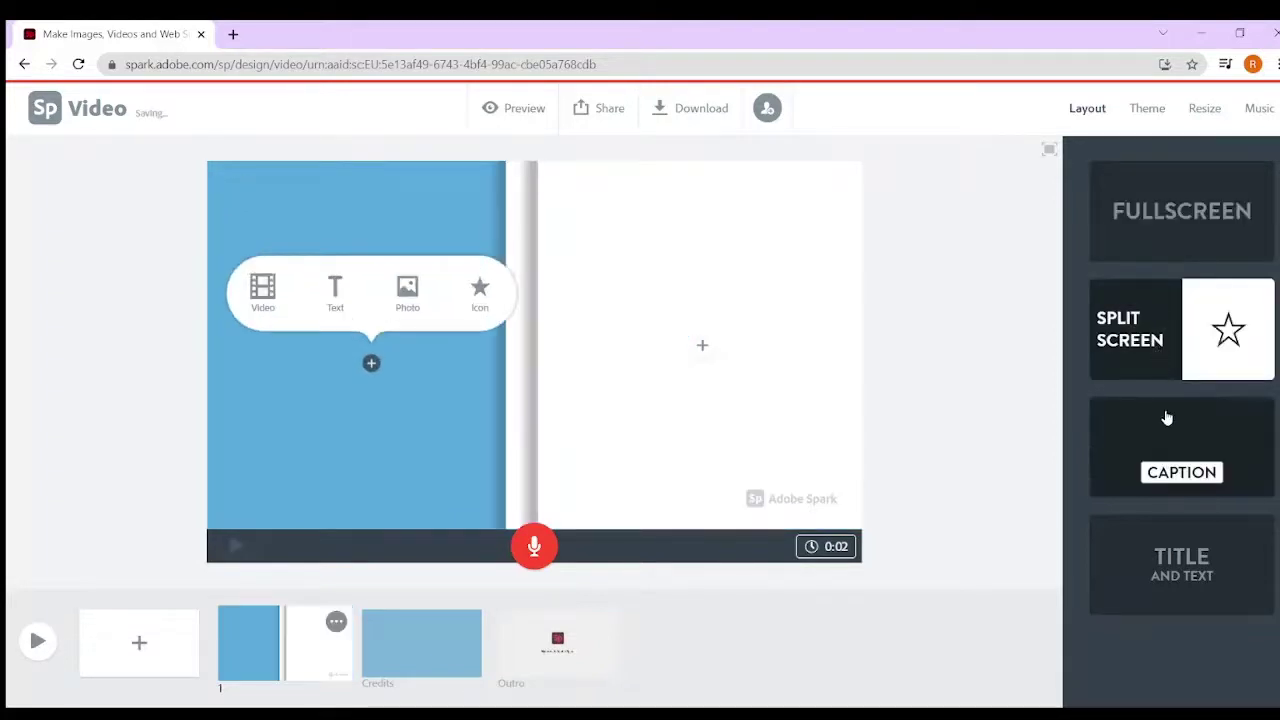
pyautogui.click(1174, 491)
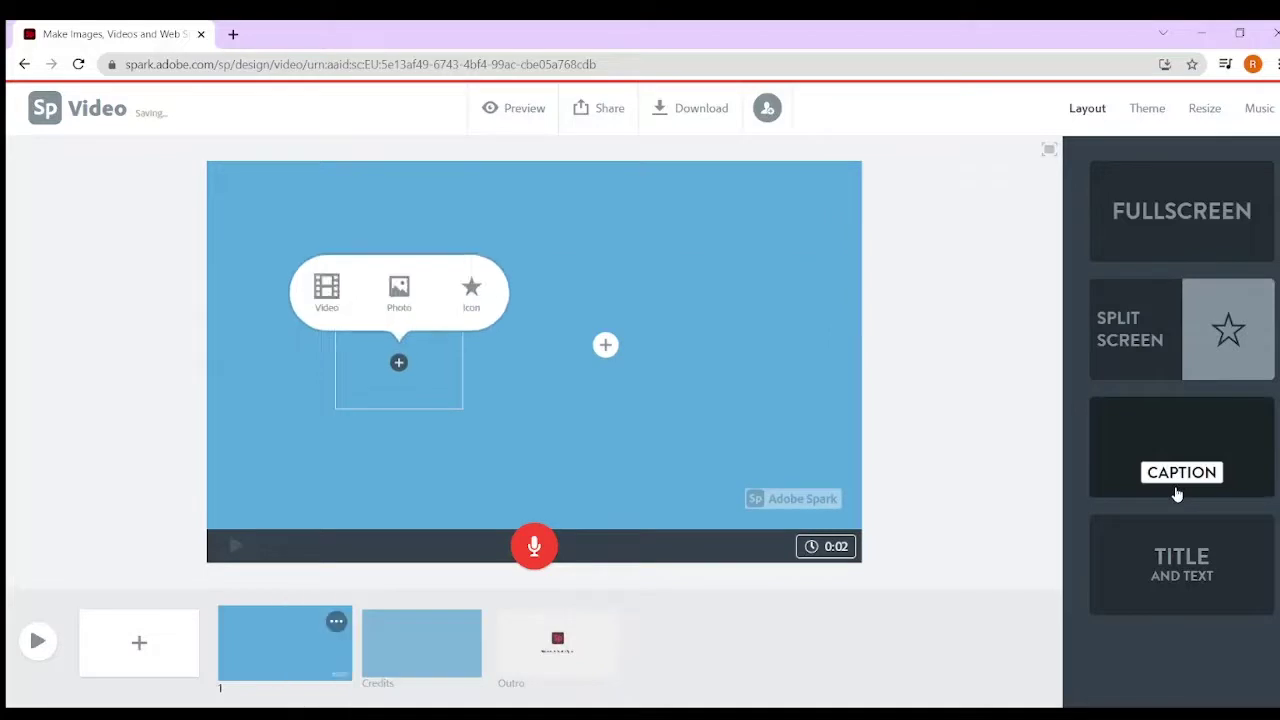
pyautogui.click(1174, 600)
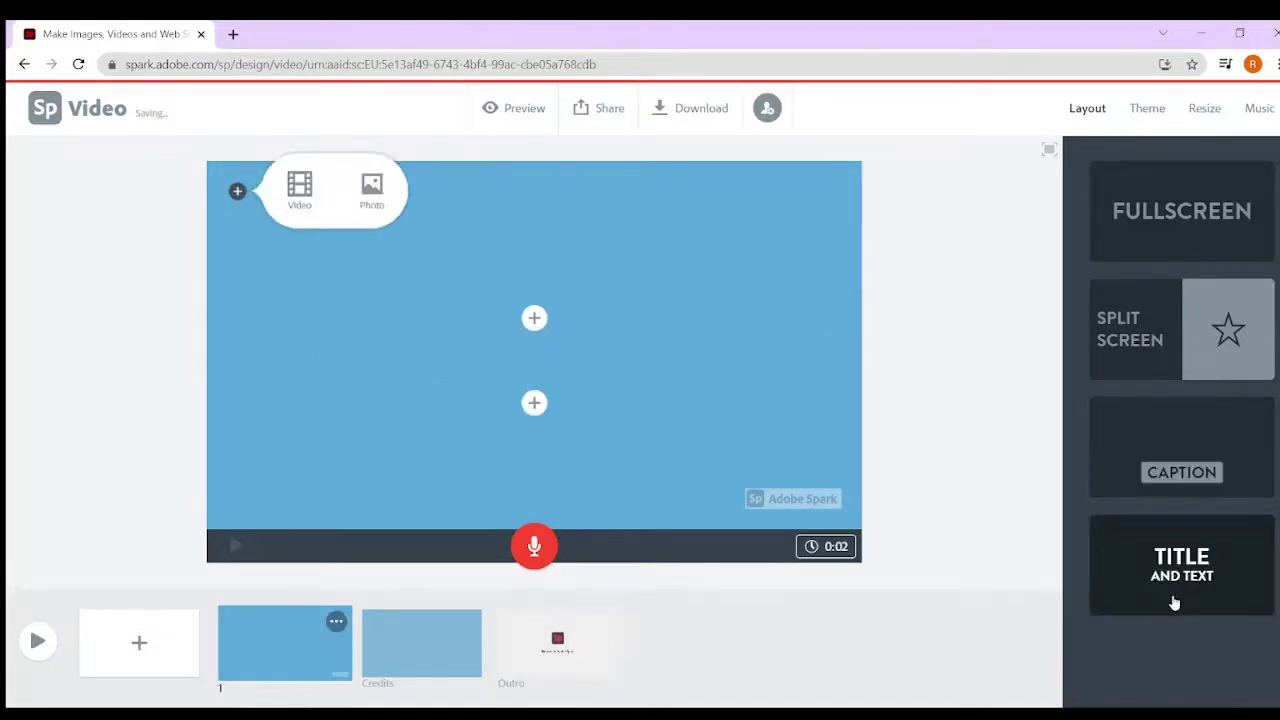
pyautogui.click(1238, 240)
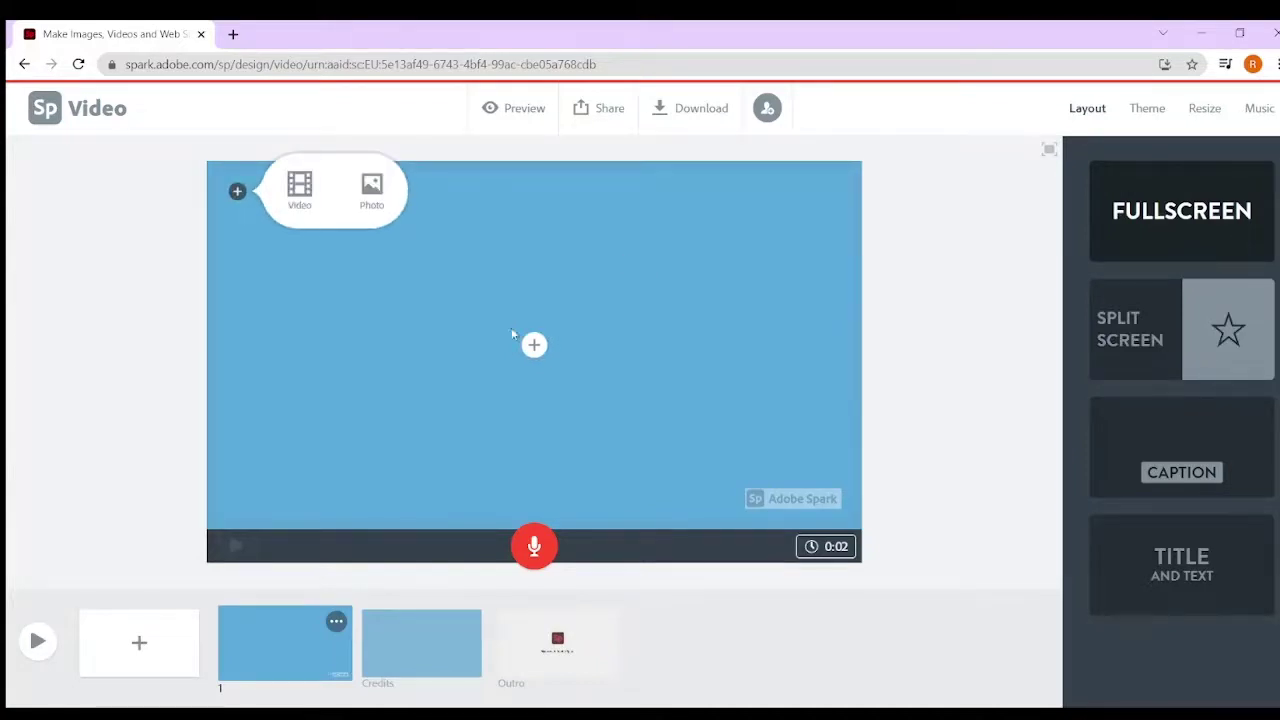
# - Fill slide 1 with the stacked-hands photo from an Adobe Stock search for 'community'
pyautogui.click(371, 190)
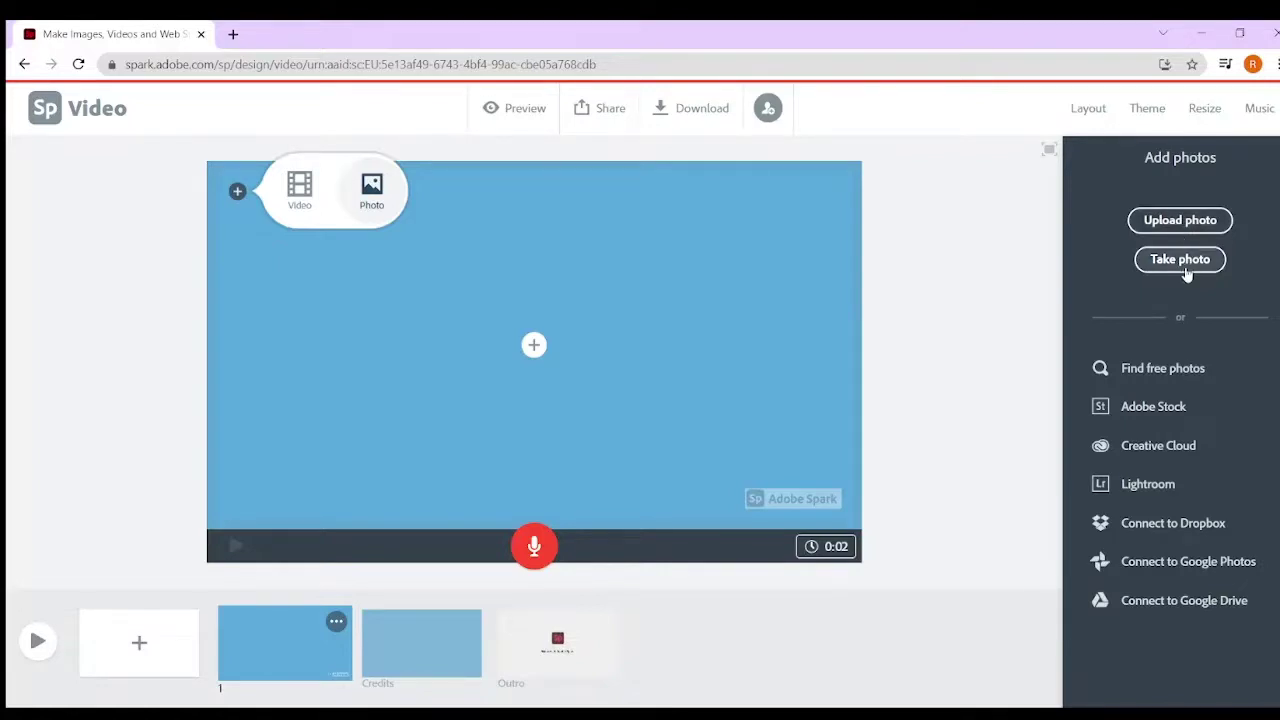
pyautogui.click(1162, 406)
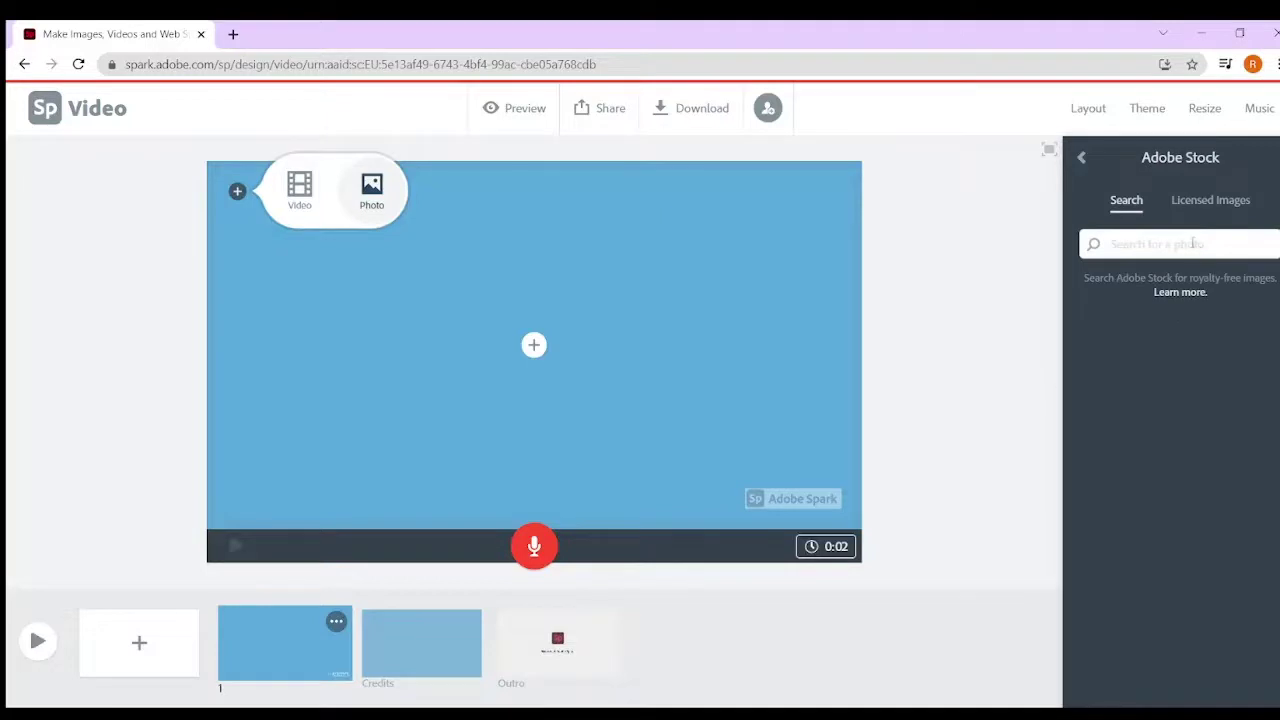
pyautogui.write('community')
pyautogui.press('Return')
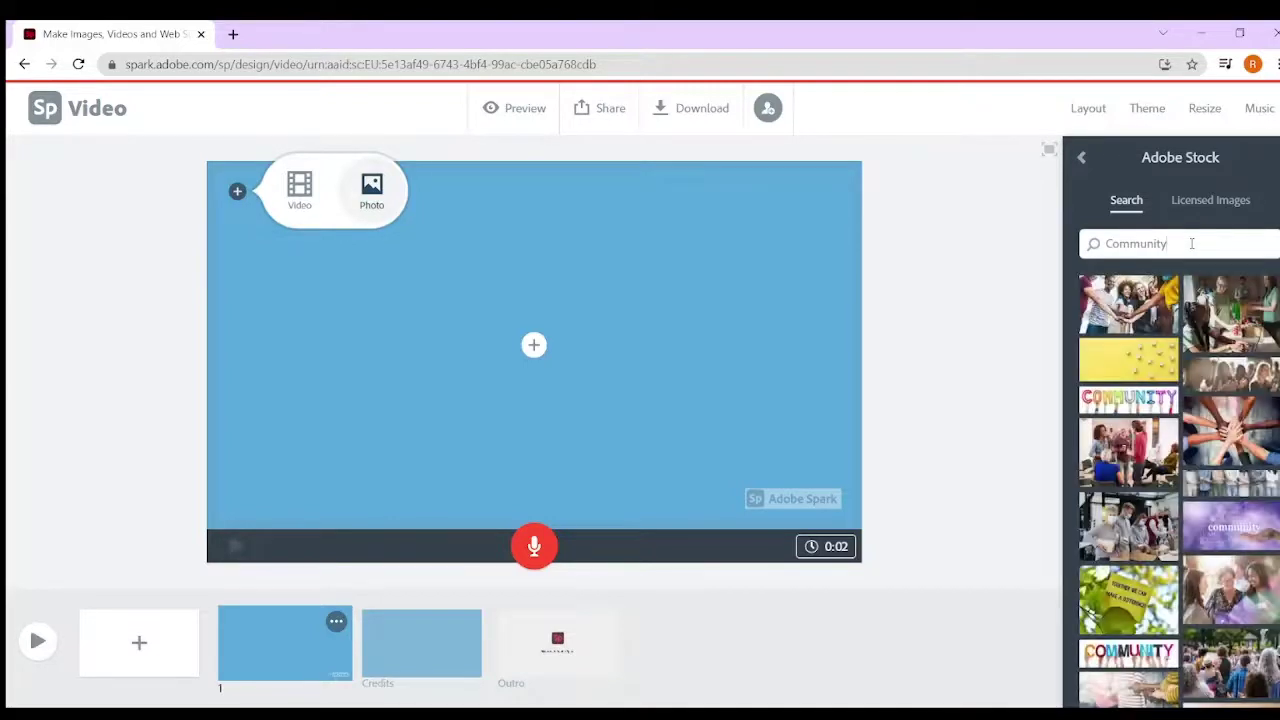
pyautogui.click(1141, 326)
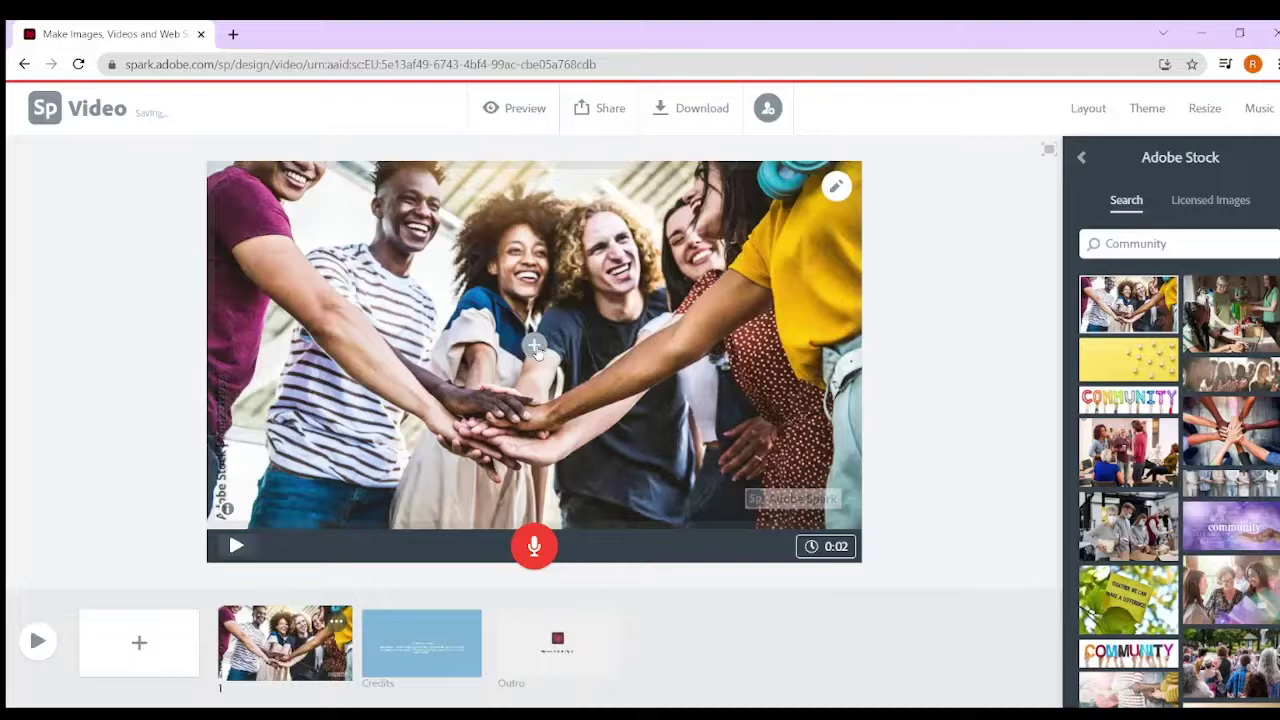
# - Add the title 'My Local Community' over the slide 1 photo and dismiss the tip
pyautogui.click(535, 347)
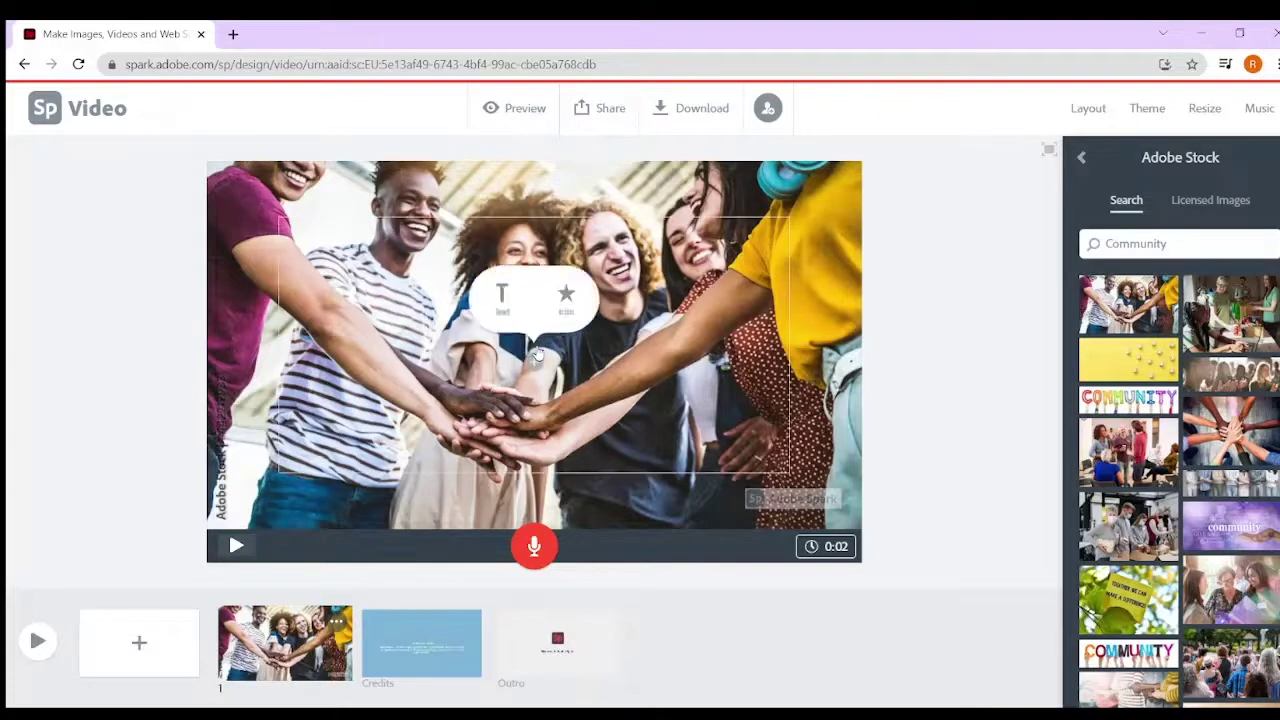
pyautogui.click(485, 304)
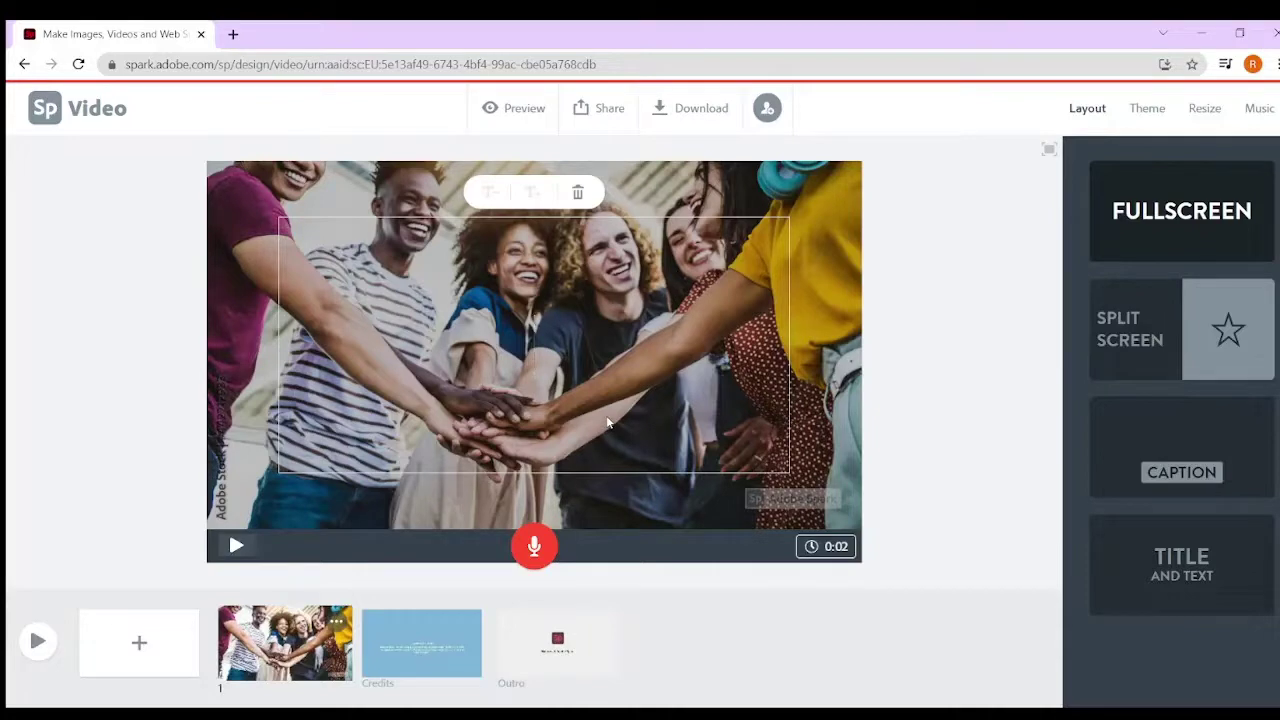
pyautogui.write('My Local Com')
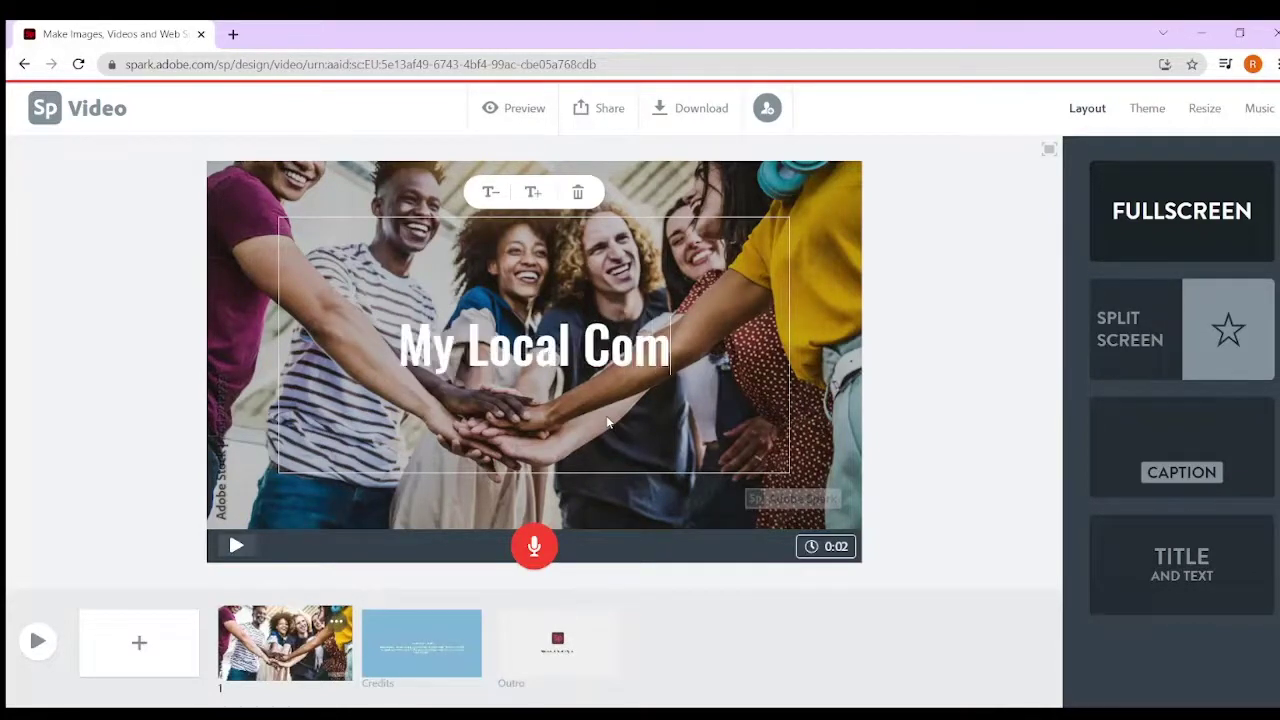
pyautogui.write('munity')
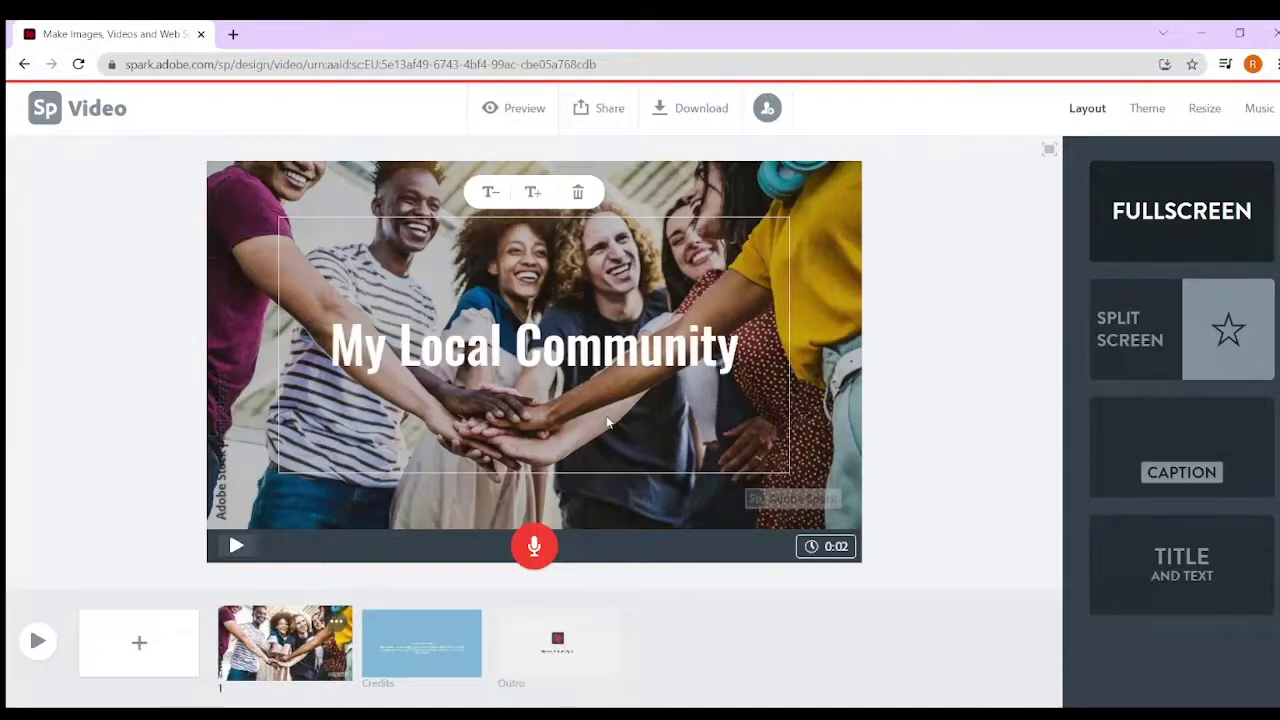
pyautogui.click(677, 599)
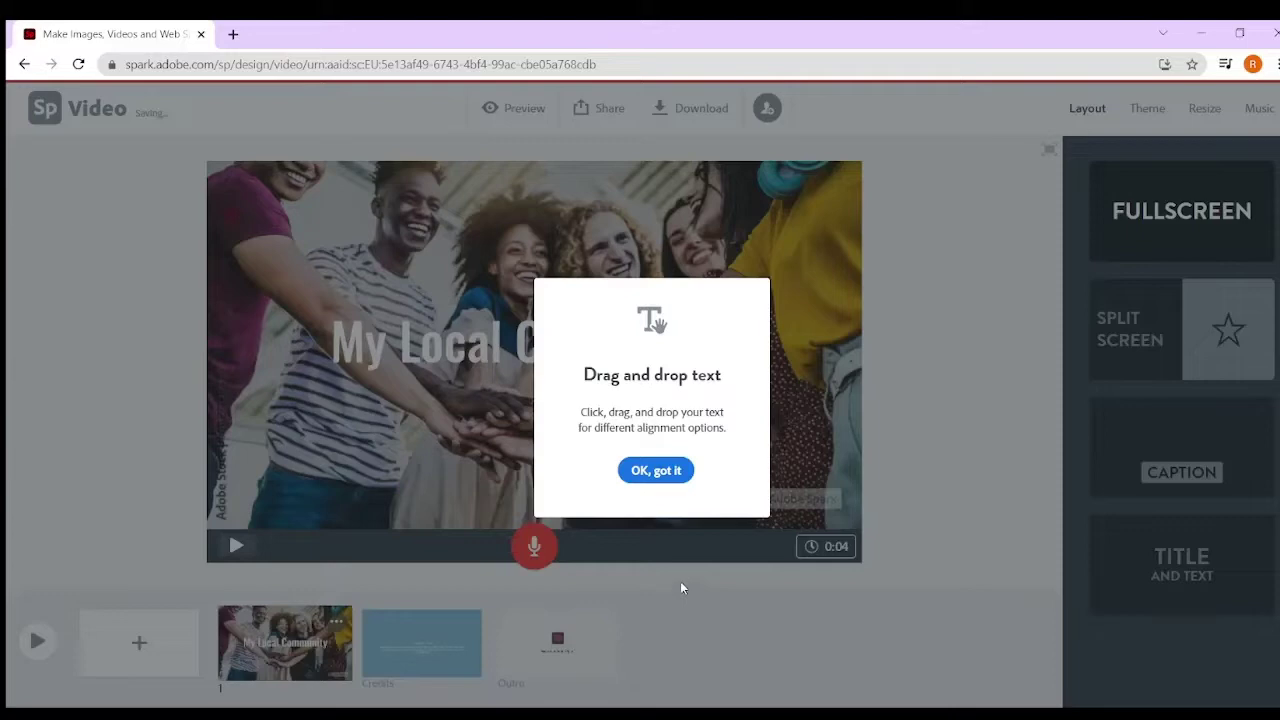
pyautogui.click(666, 473)
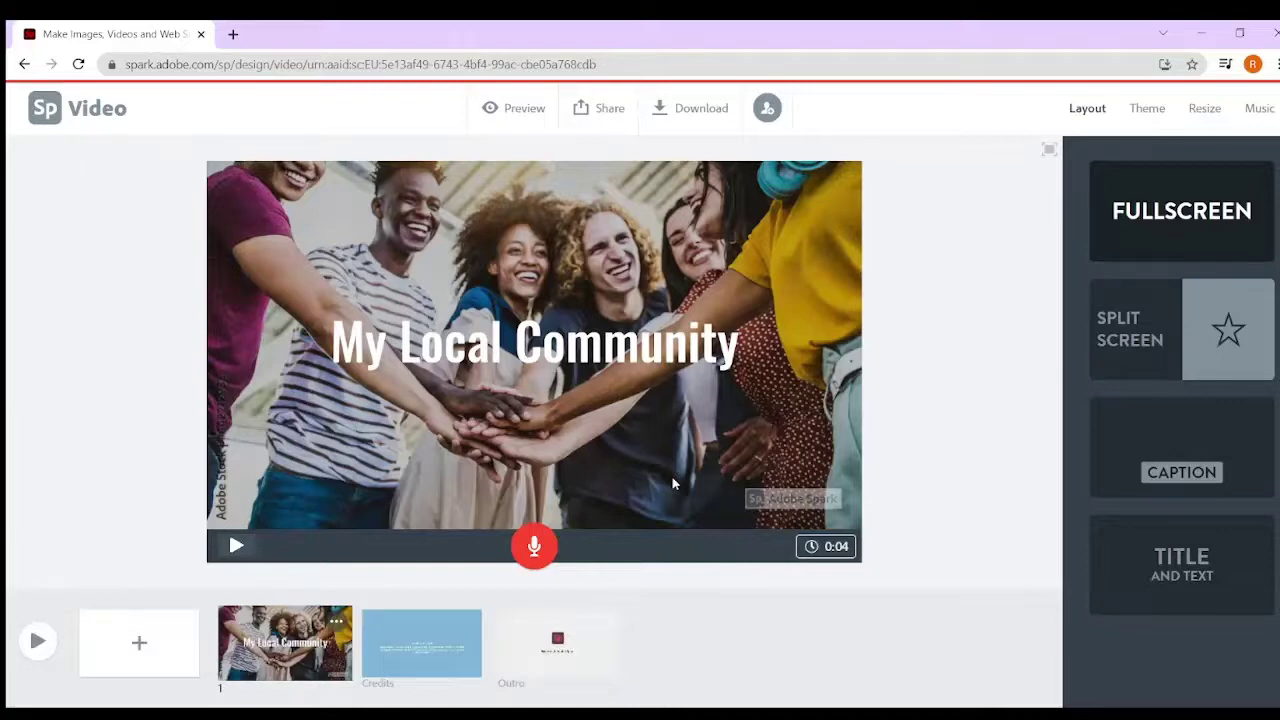
# - Record about six seconds of narration for slide 1 and play it back
pyautogui.click(534, 546)
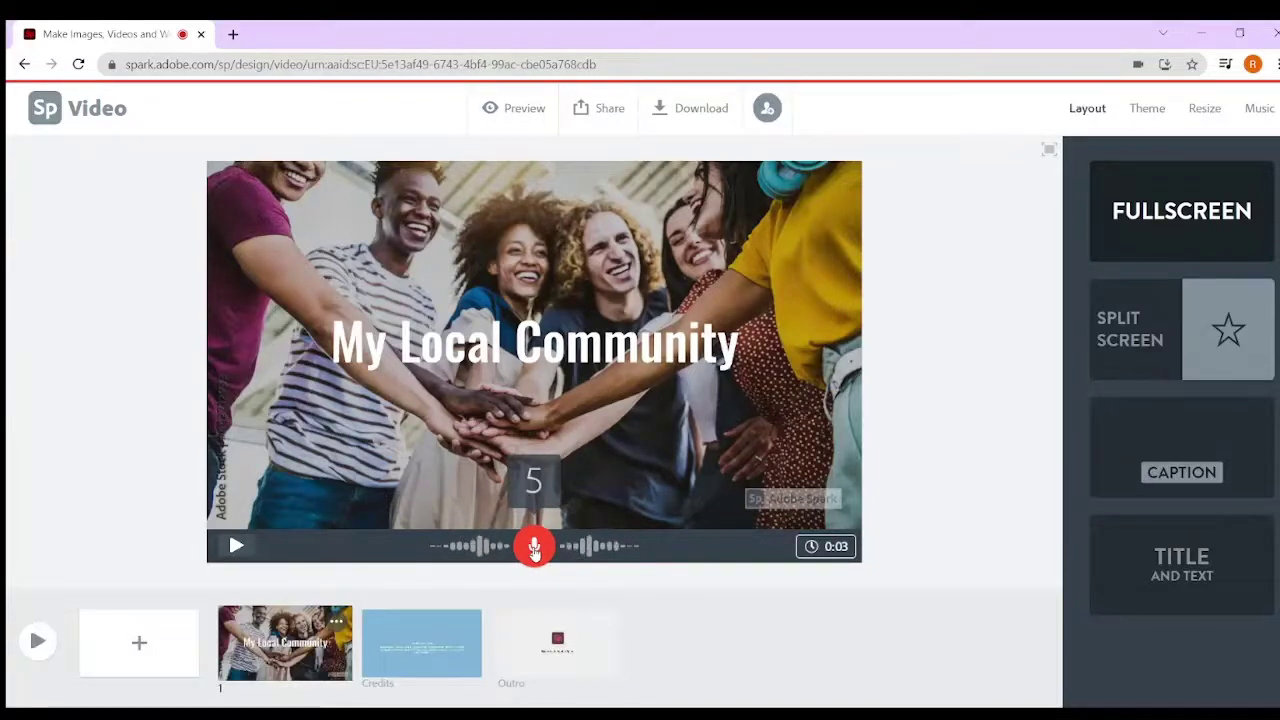
pyautogui.moveTo(535, 548); pyautogui.dragTo(535, 548)
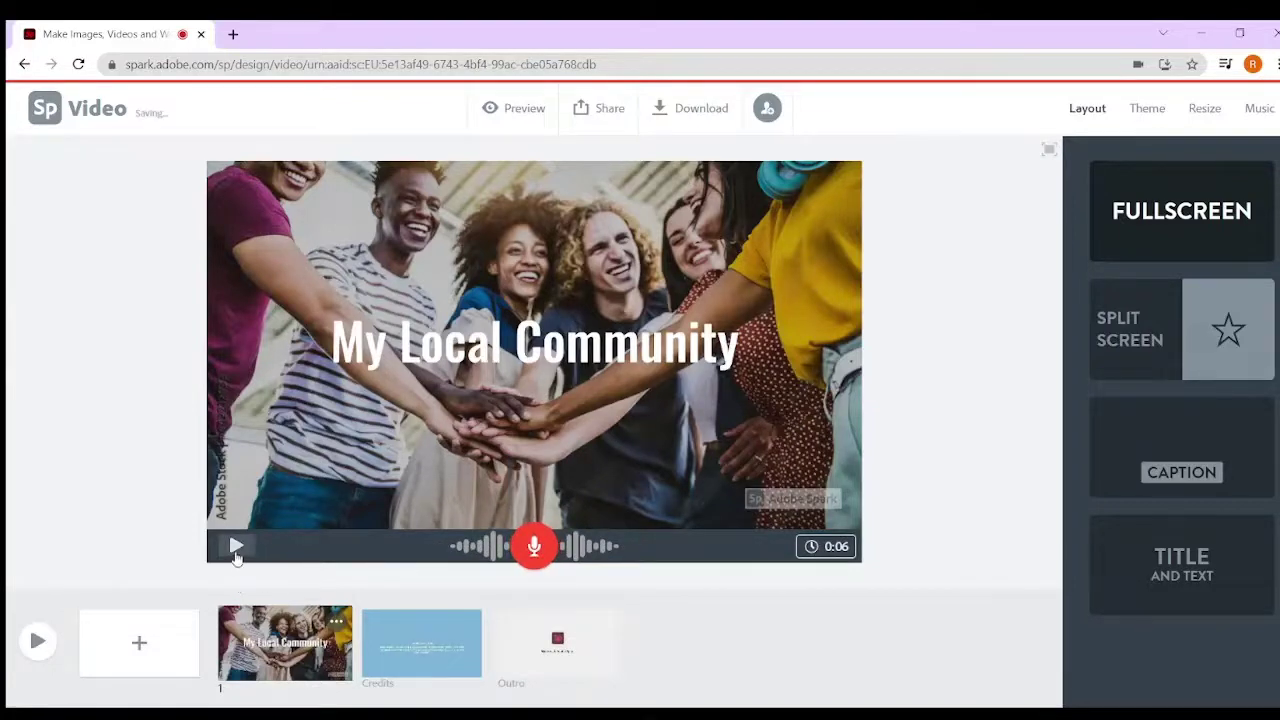
pyautogui.click(236, 546)
# - Add slide 2 in Split Screen with the 'Together we can make a difference' stock photo on the left
pyautogui.click(148, 652)
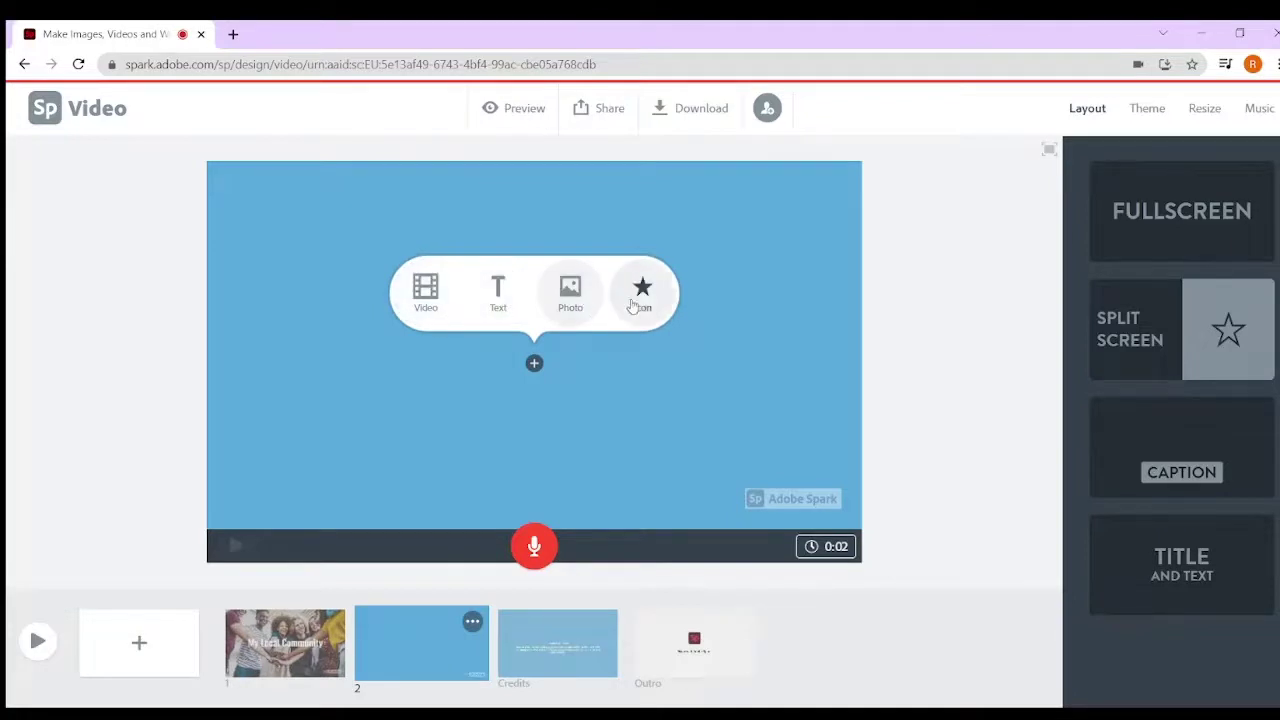
pyautogui.click(1163, 342)
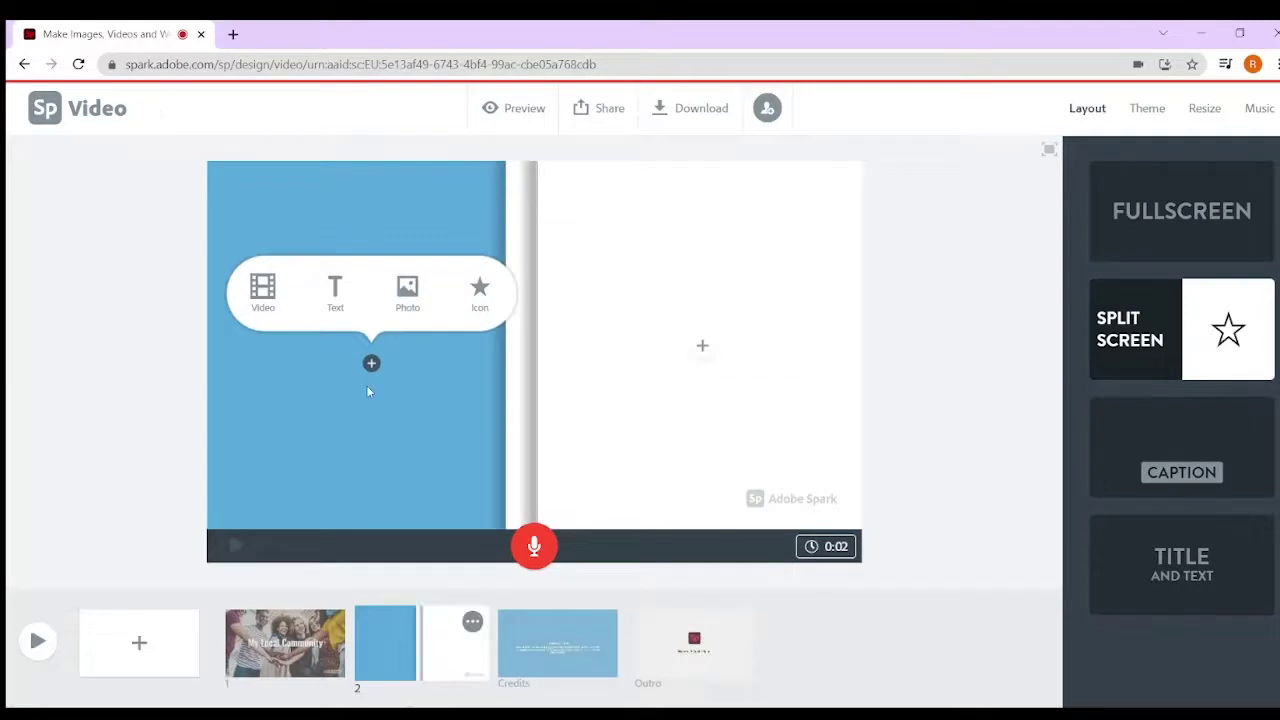
pyautogui.click(415, 293)
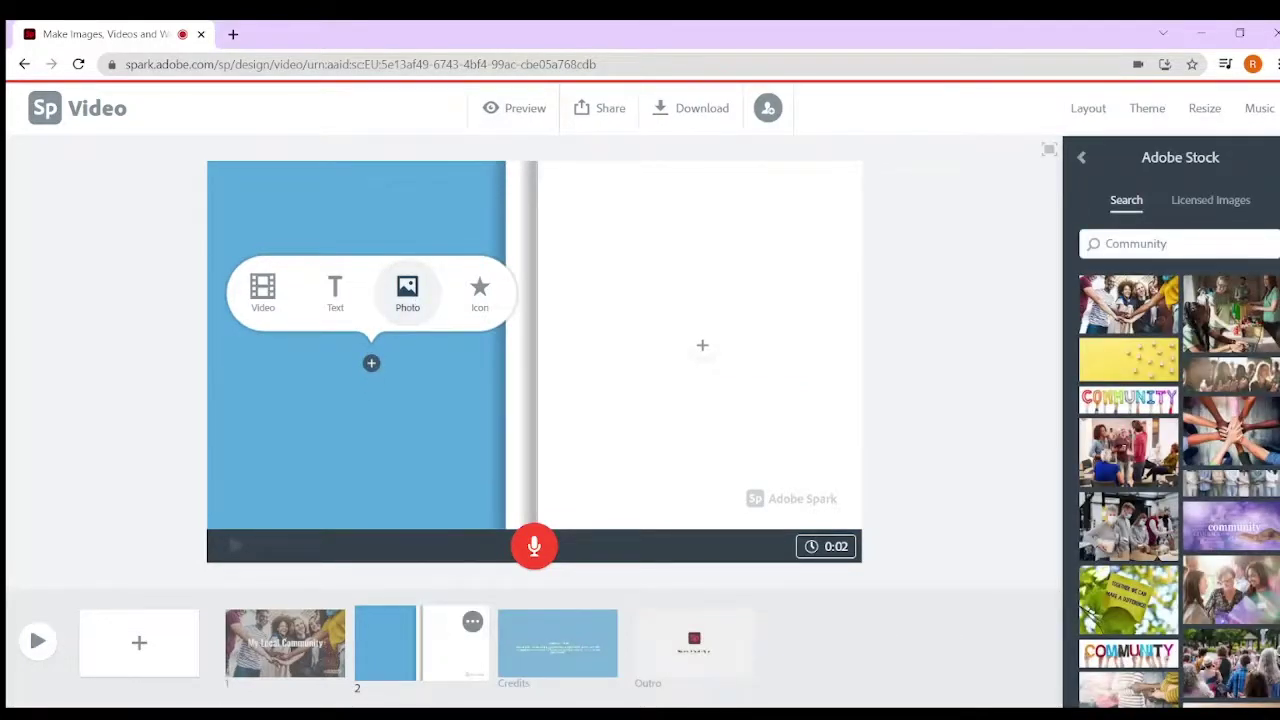
pyautogui.scroll(-2, 1178, 490)
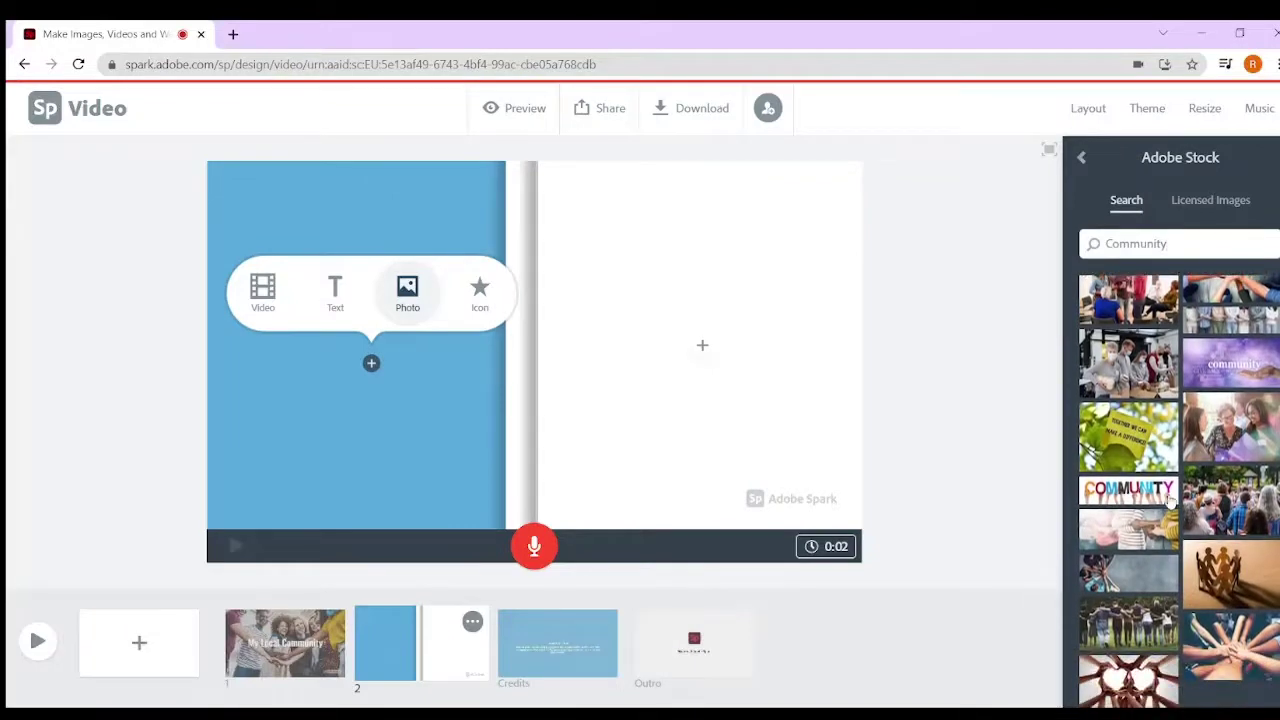
pyautogui.click(1138, 440)
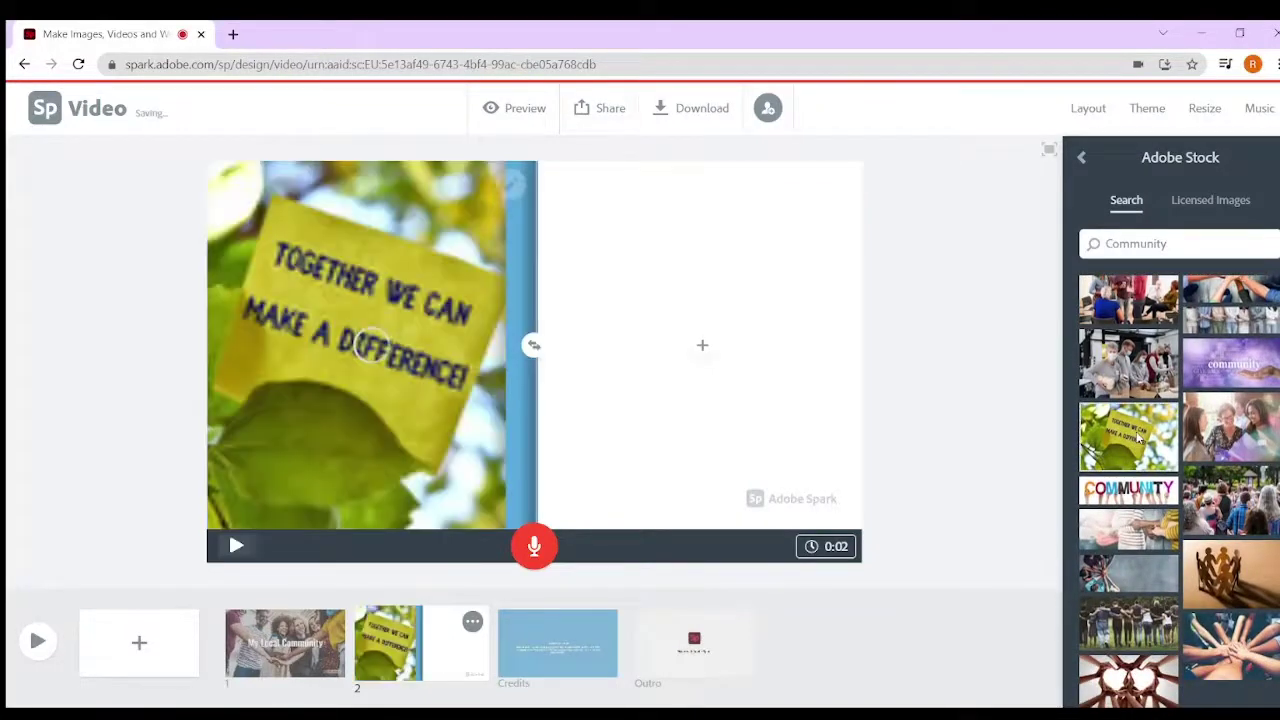
# - Put 'What are the issues in your community today?' plus Litter, Cyber / Bullying, Poverty, Gangs on the right half
pyautogui.click(704, 348)
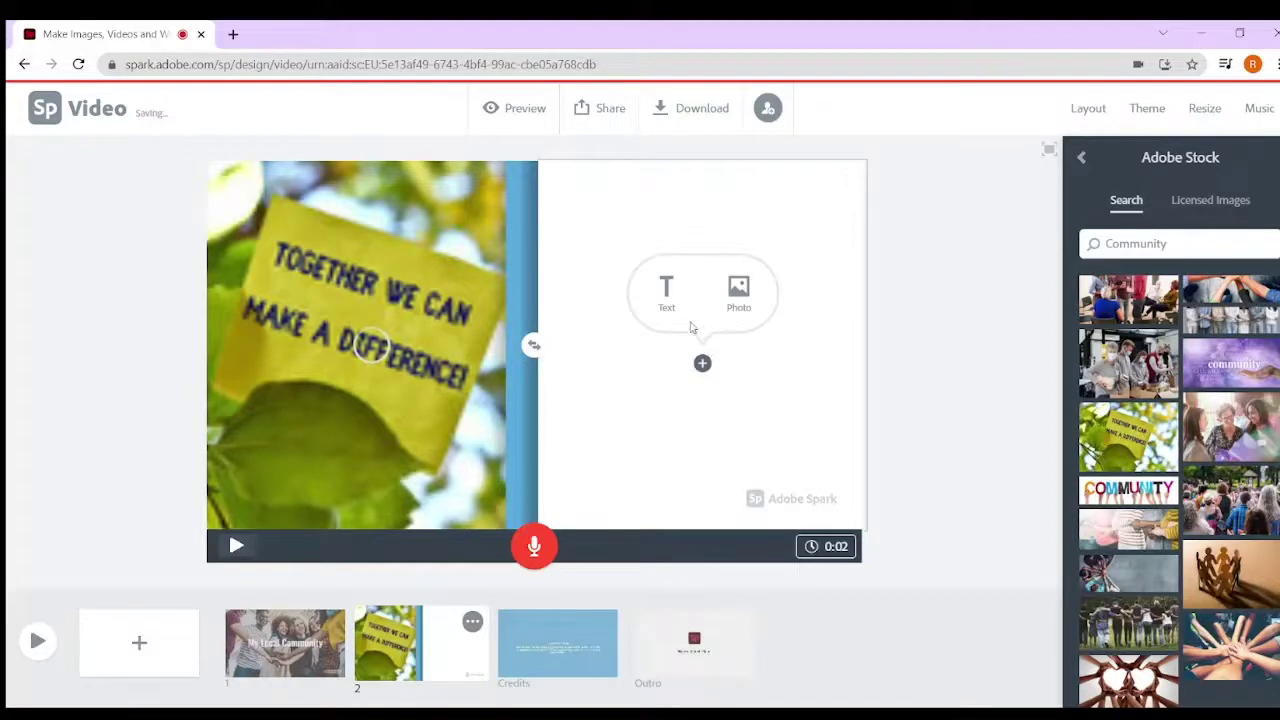
pyautogui.click(668, 298)
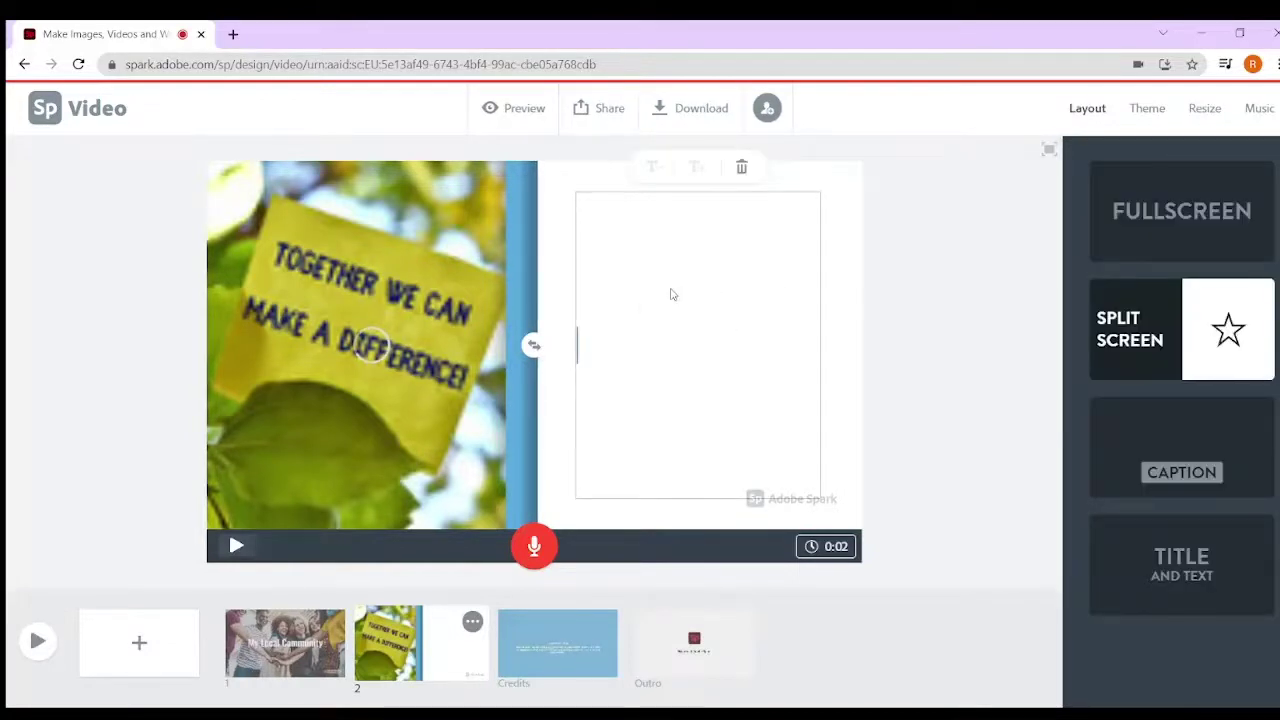
pyautogui.write('Whay')
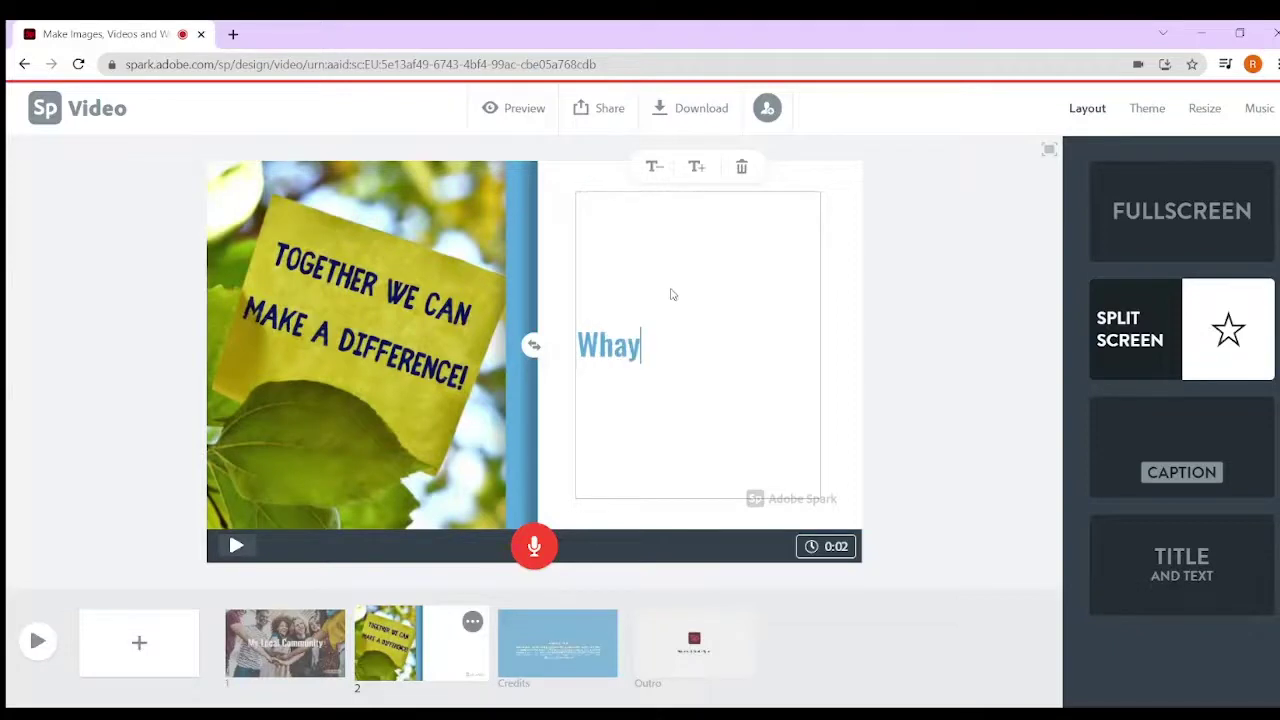
pyautogui.press('BackSpace')
pyautogui.write('t are the ')
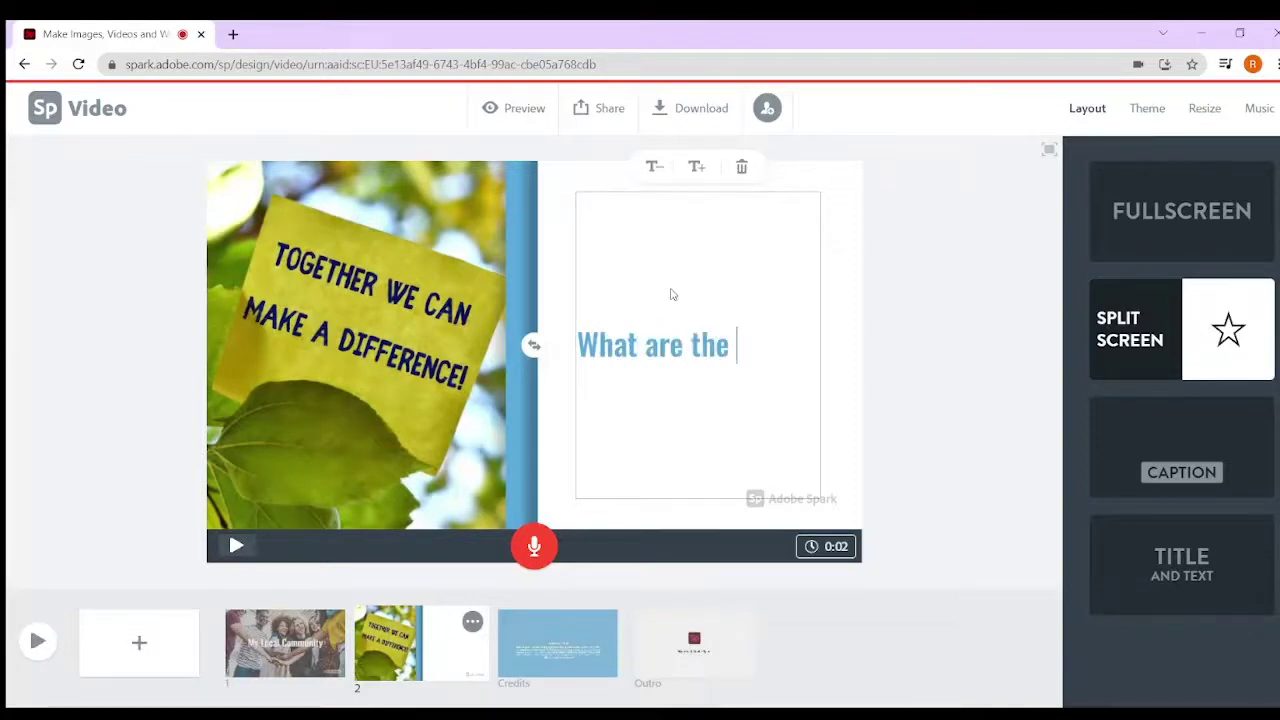
pyautogui.write('issues in y')
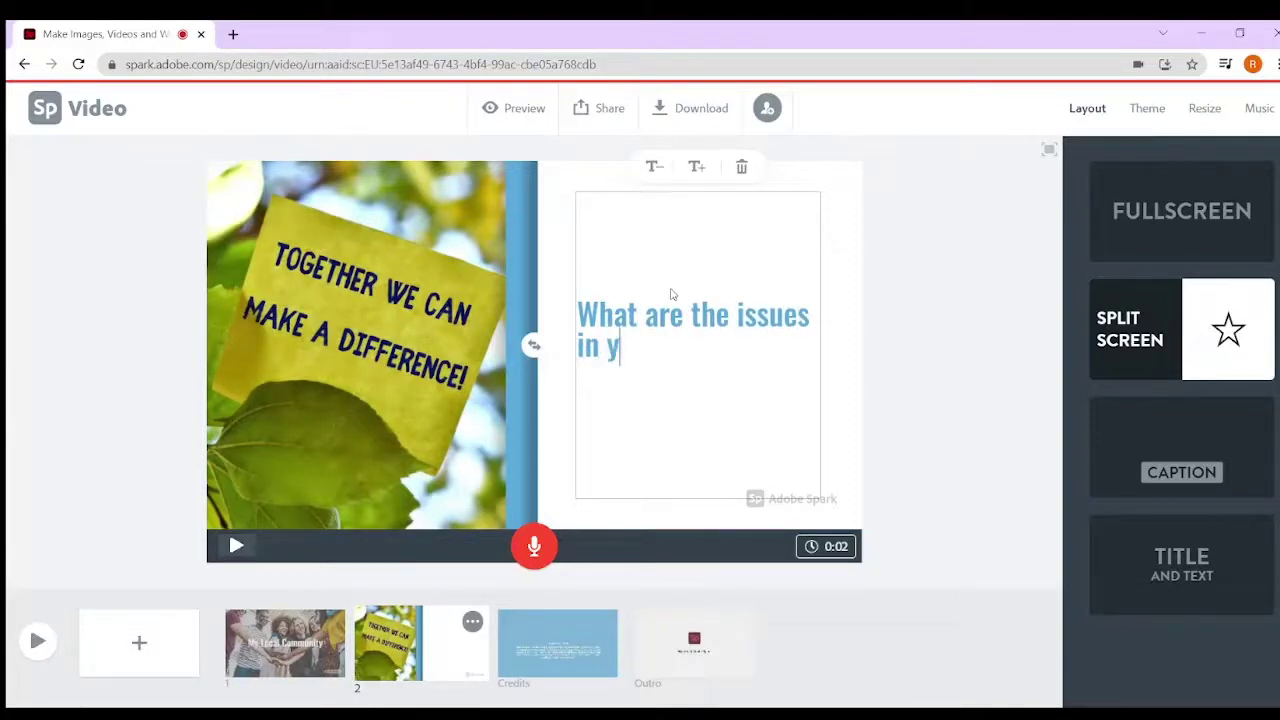
pyautogui.write('our communi')
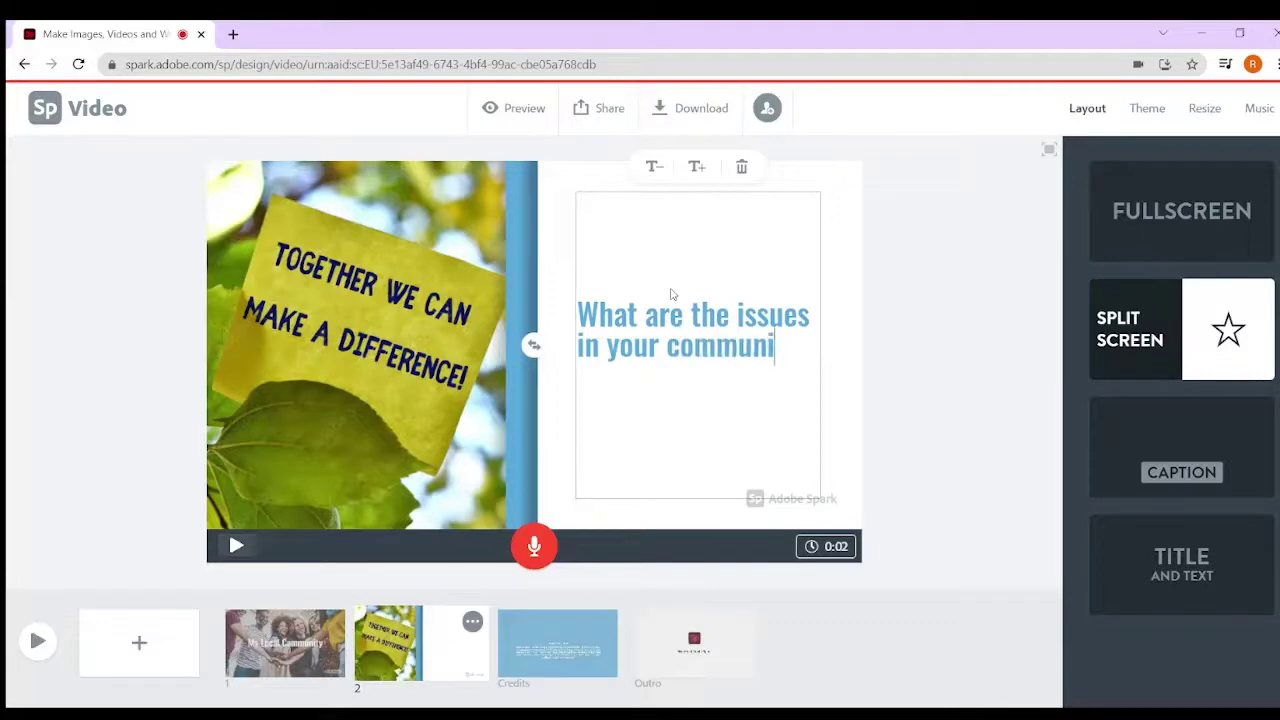
pyautogui.write('ty today?')
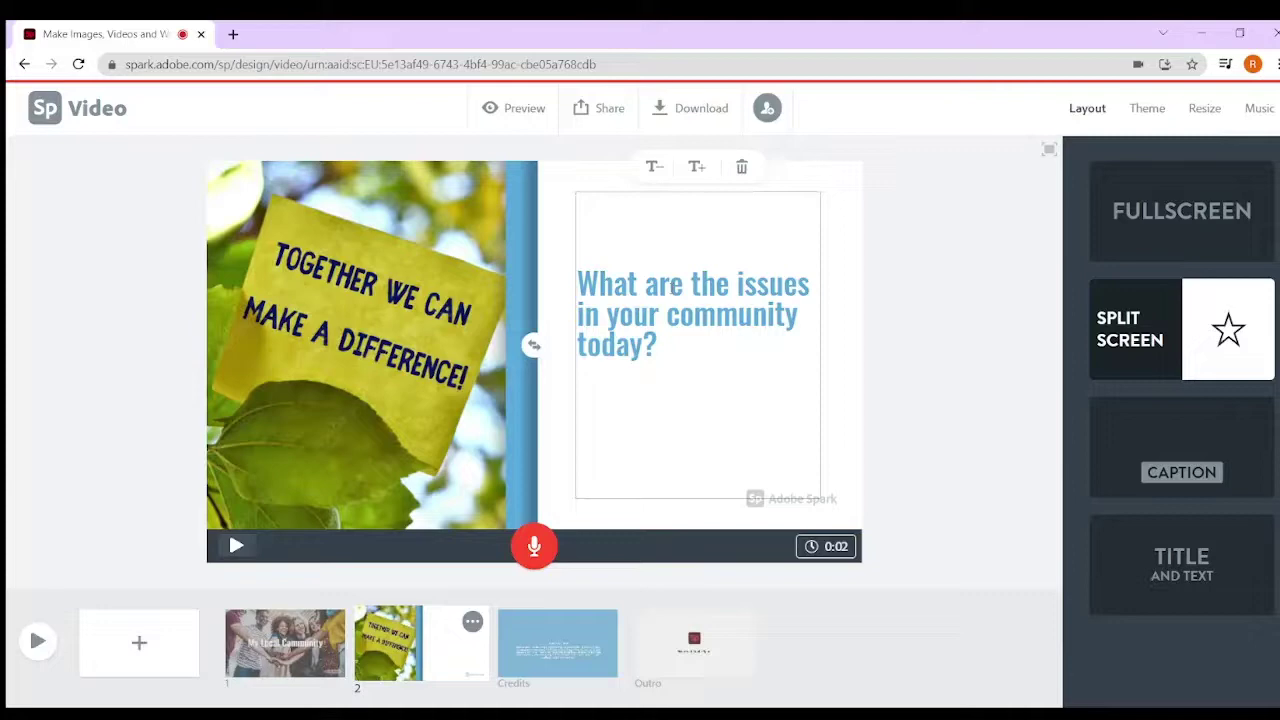
pyautogui.press('Return')
pyautogui.press('Return')
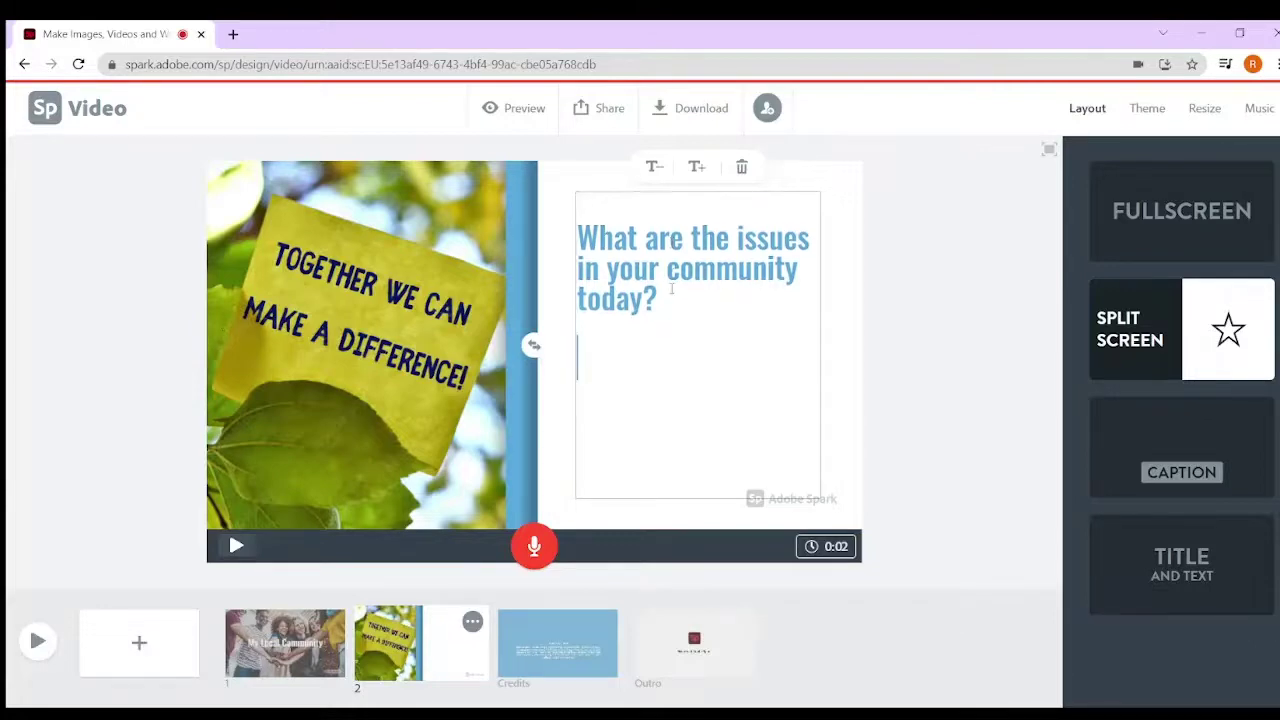
pyautogui.write('Litter Cyber / Bullying Poverty Gangs')
pyautogui.click(834, 463)
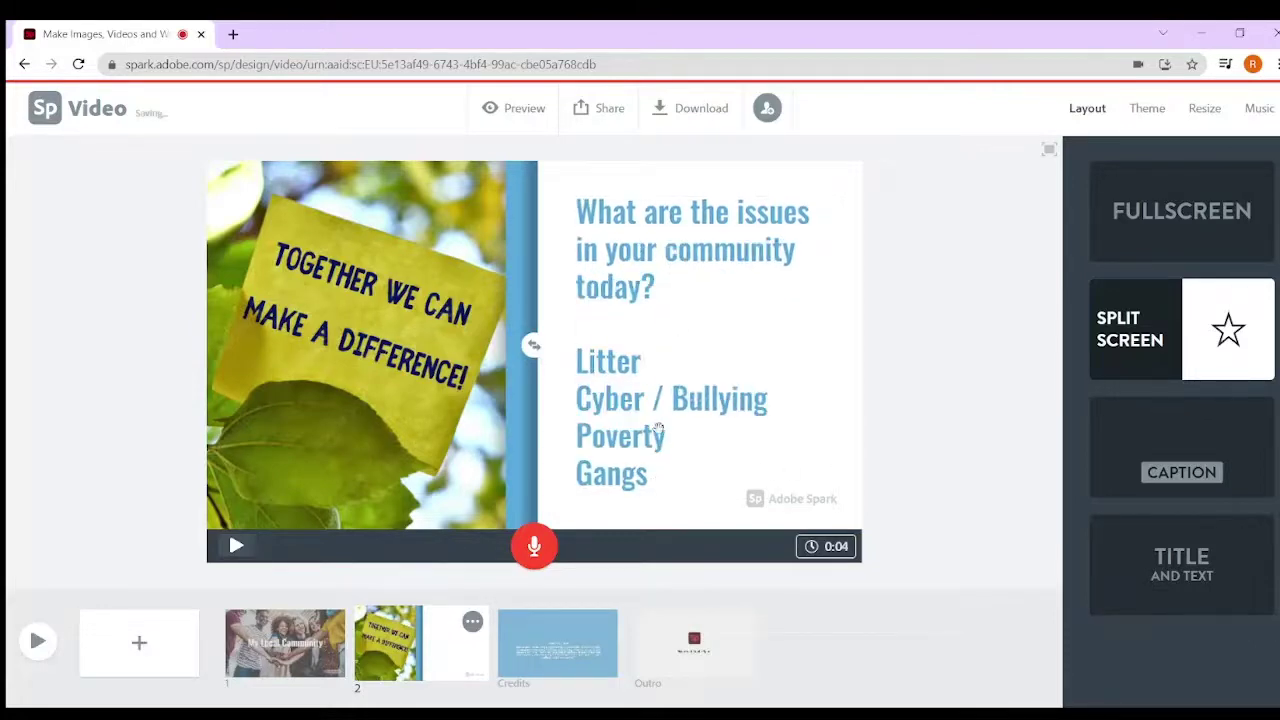
pyautogui.click(648, 250)
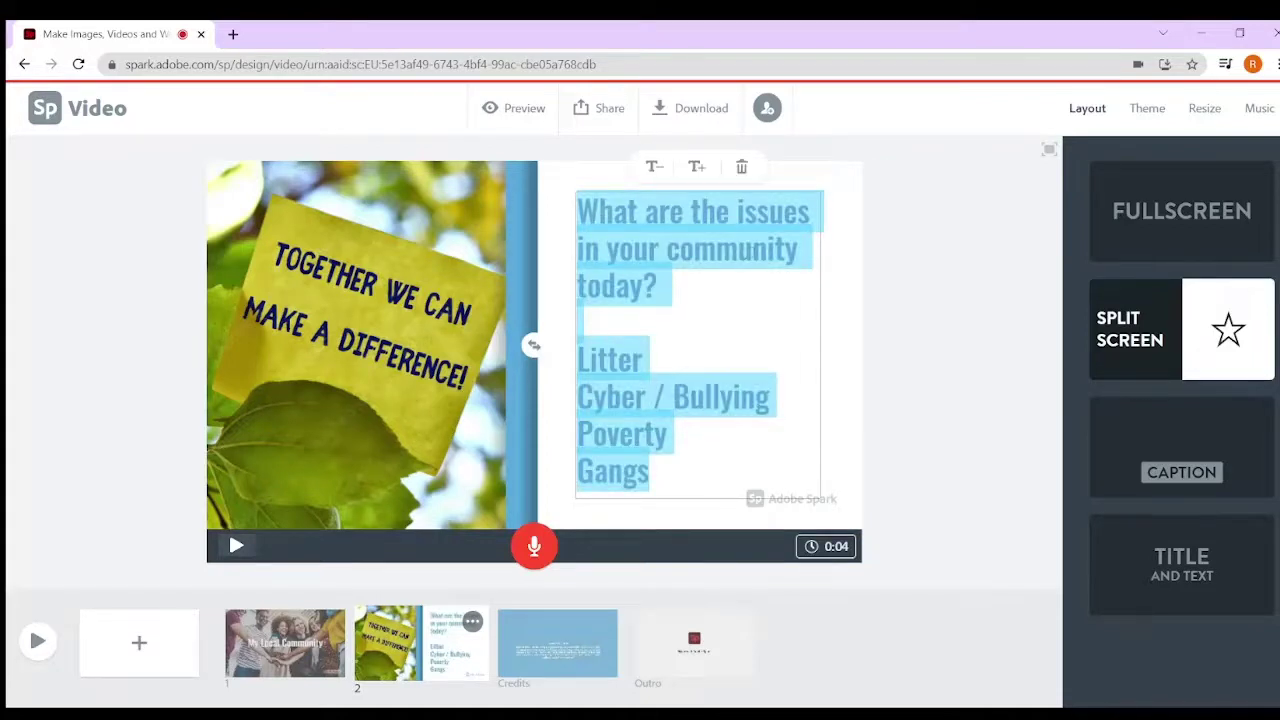
pyautogui.click(736, 424)
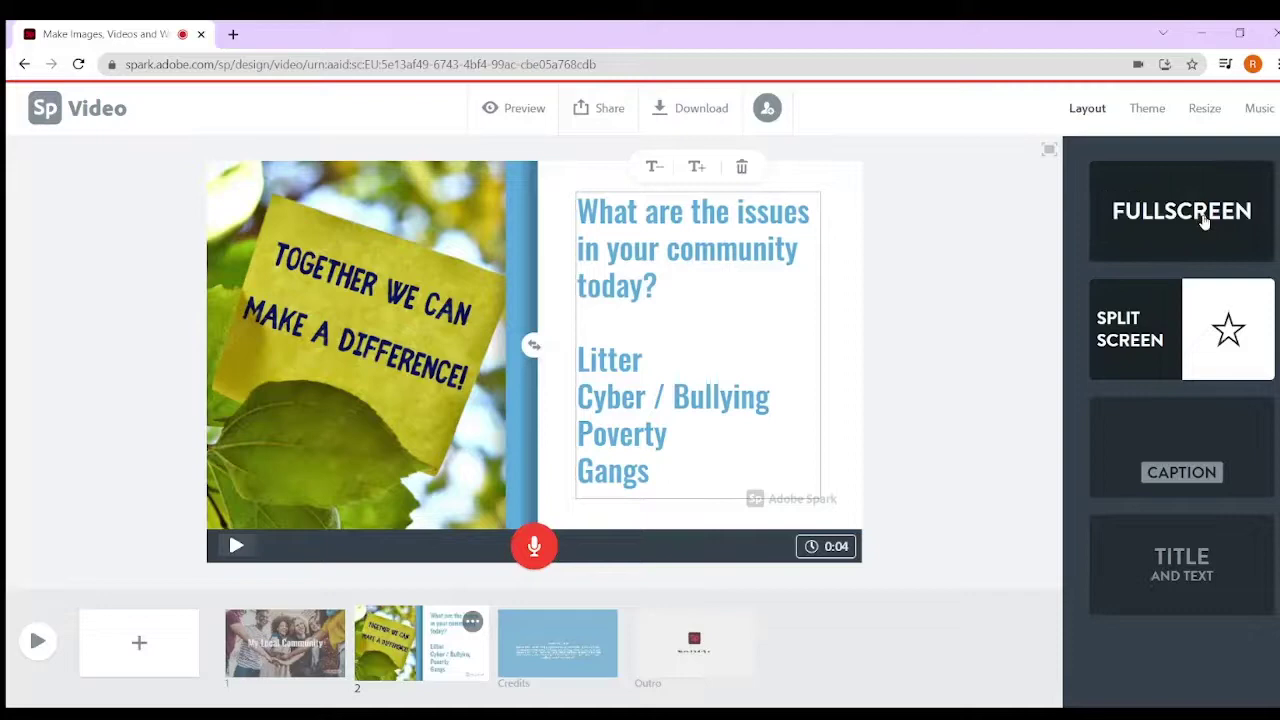
# - Make the Tidal theme green after trying orange, and insert a blank slide 3 after slide 2
pyautogui.click(1150, 110)
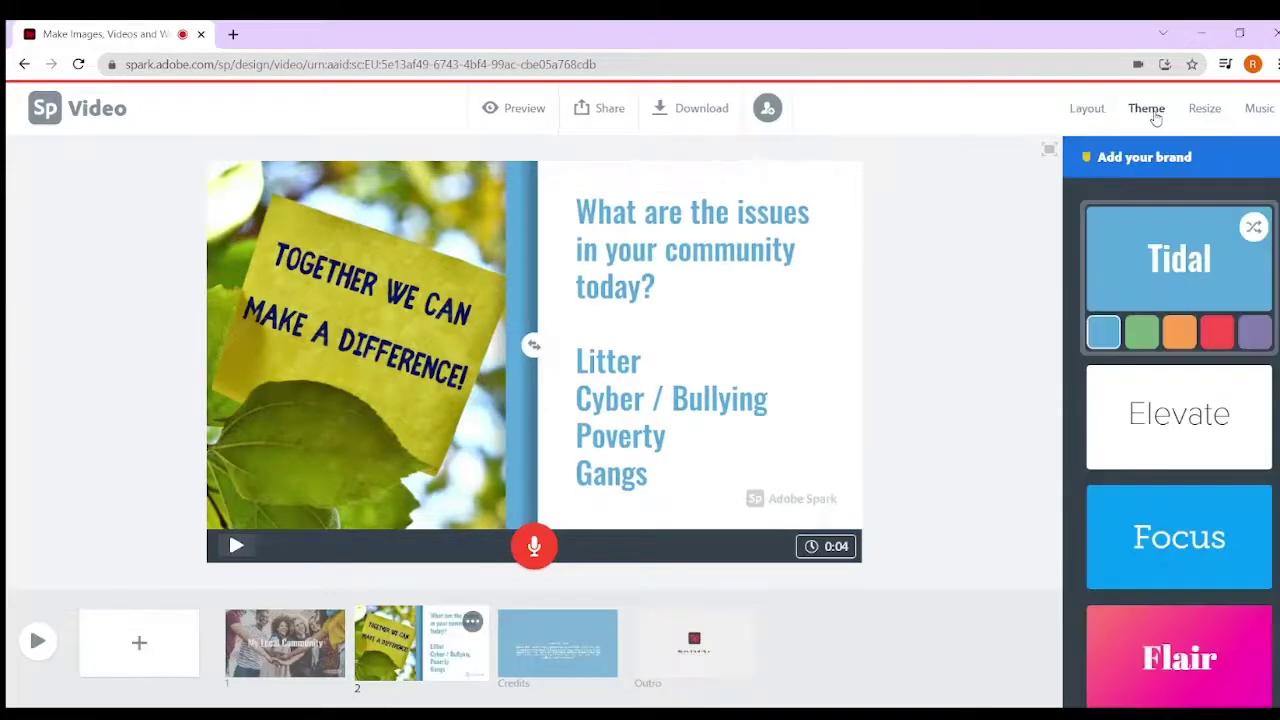
pyautogui.click(1154, 337)
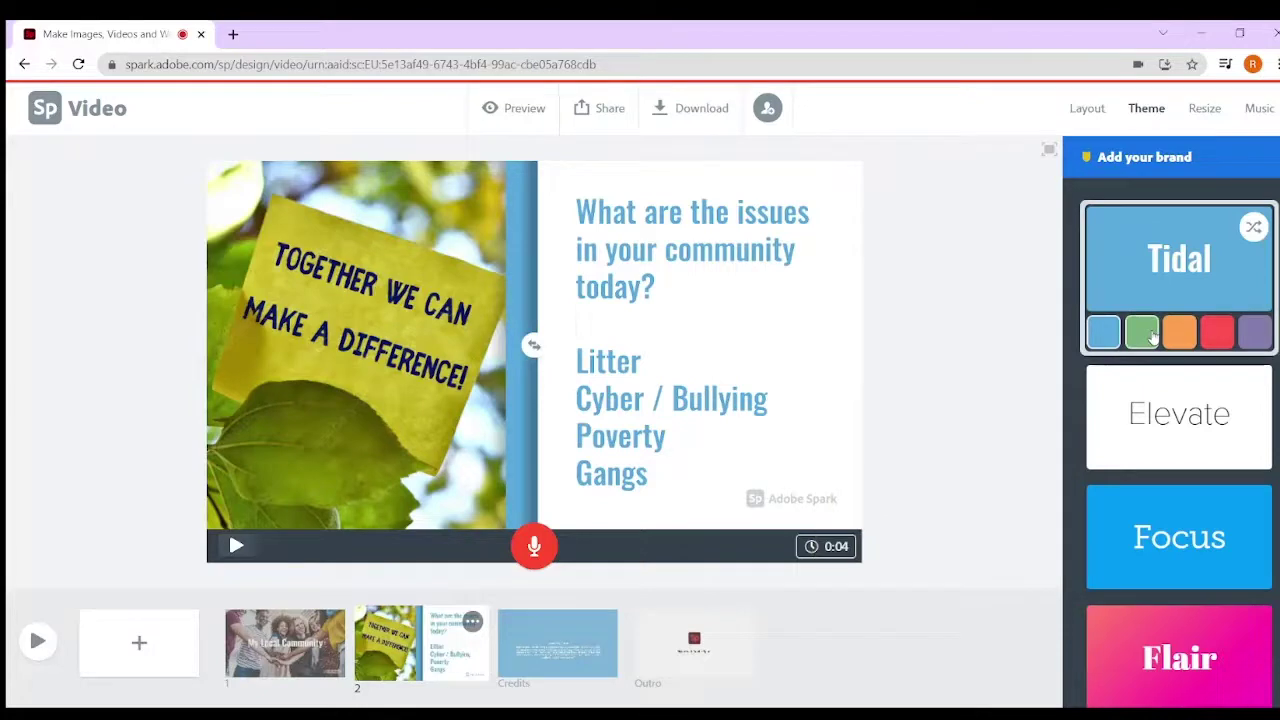
pyautogui.click(1154, 337)
pyautogui.click(1180, 335)
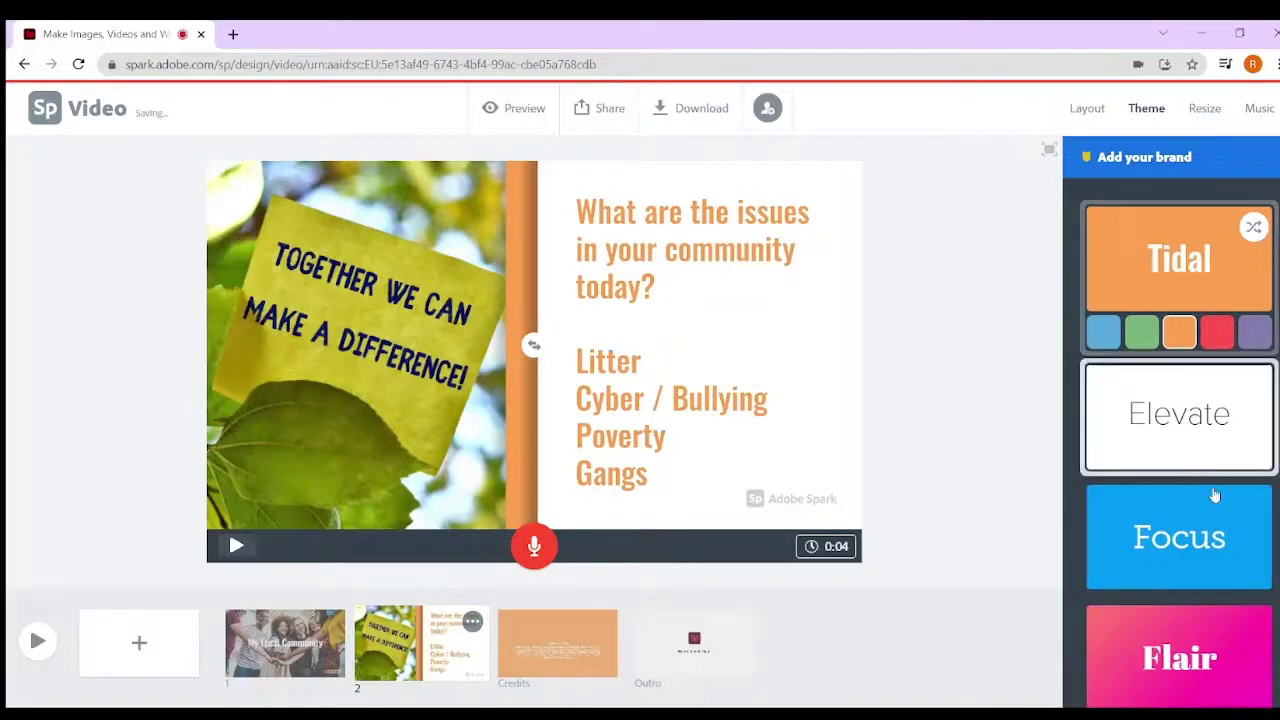
pyautogui.scroll(-5, 1179, 440)
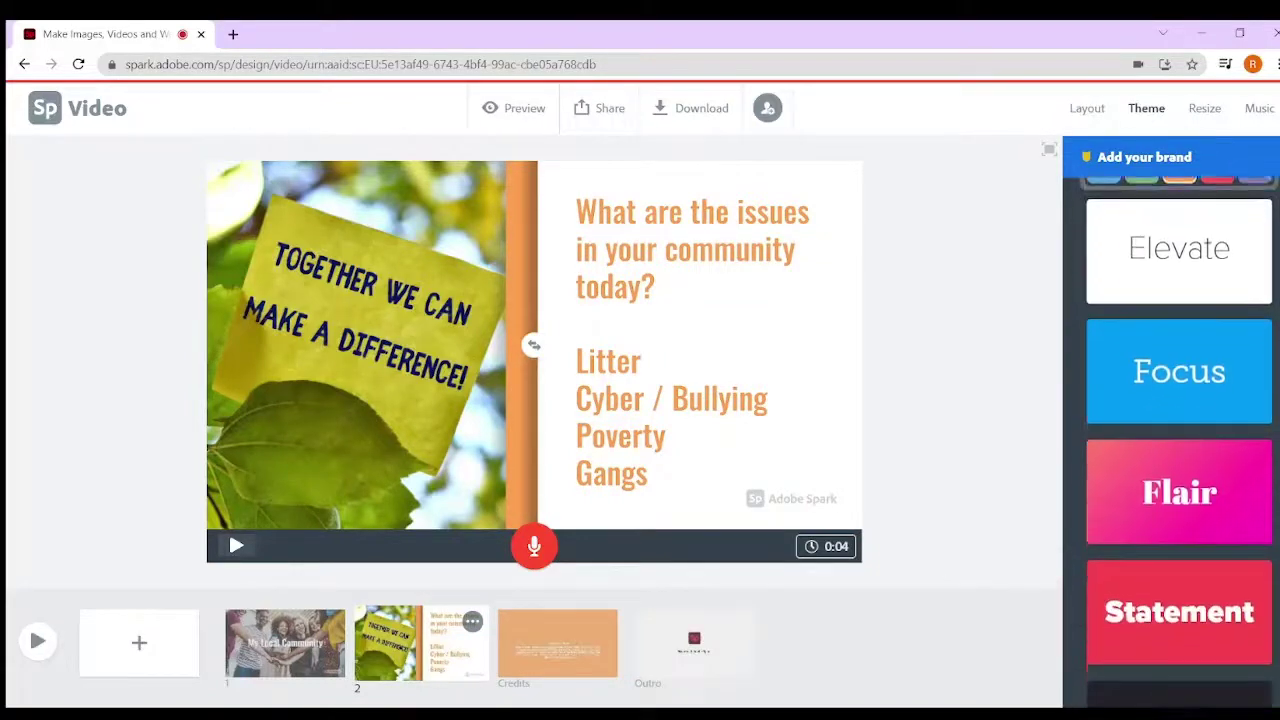
pyautogui.scroll(-1, 1179, 440)
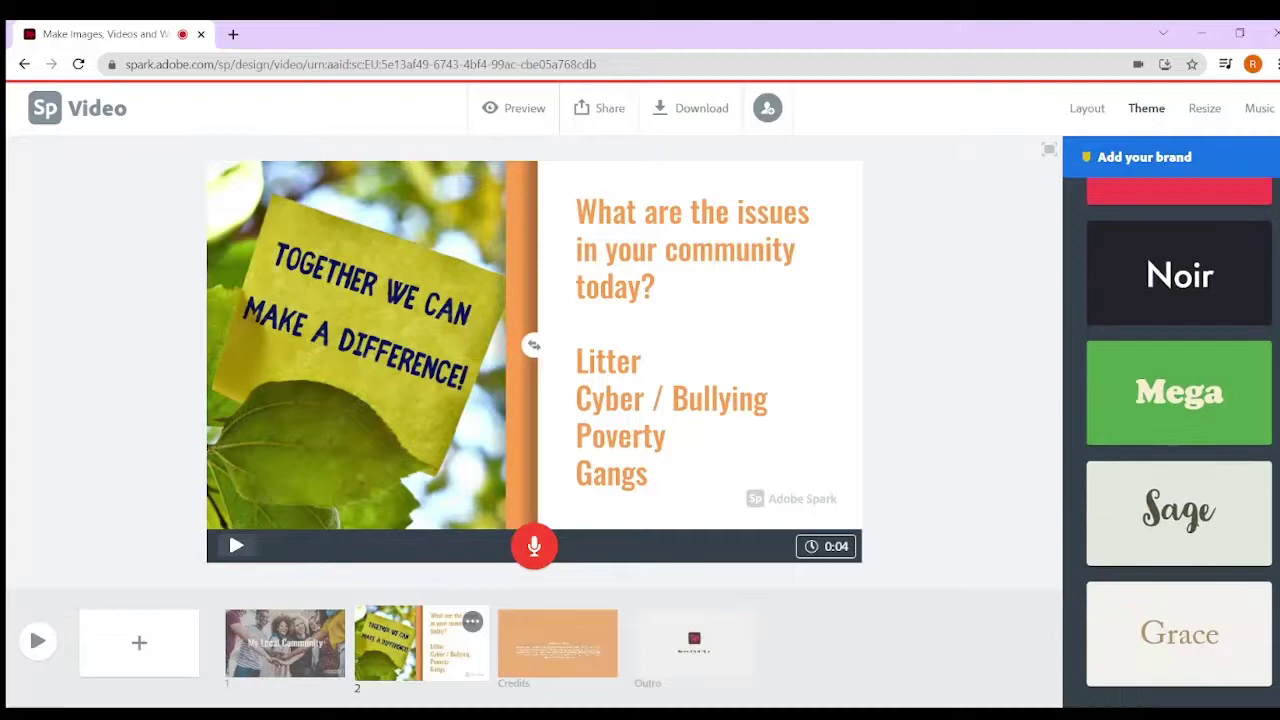
pyautogui.scroll(4, 1179, 440)
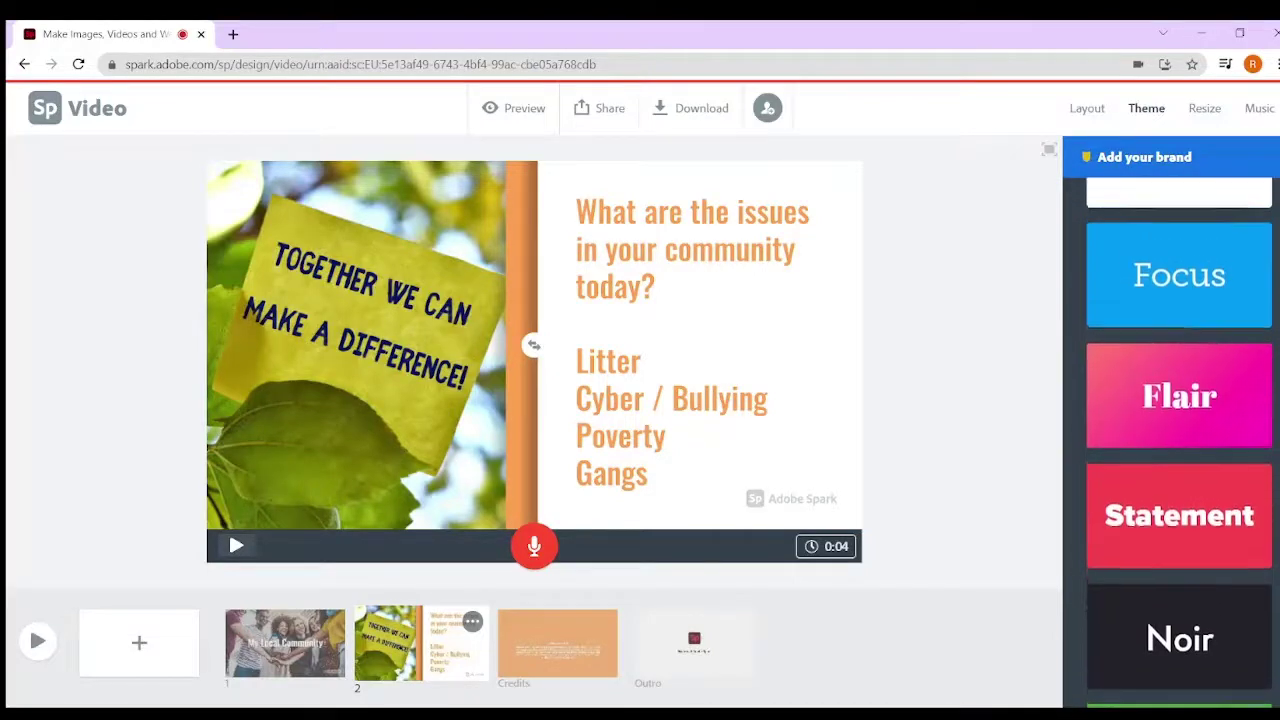
pyautogui.scroll(2, 1179, 440)
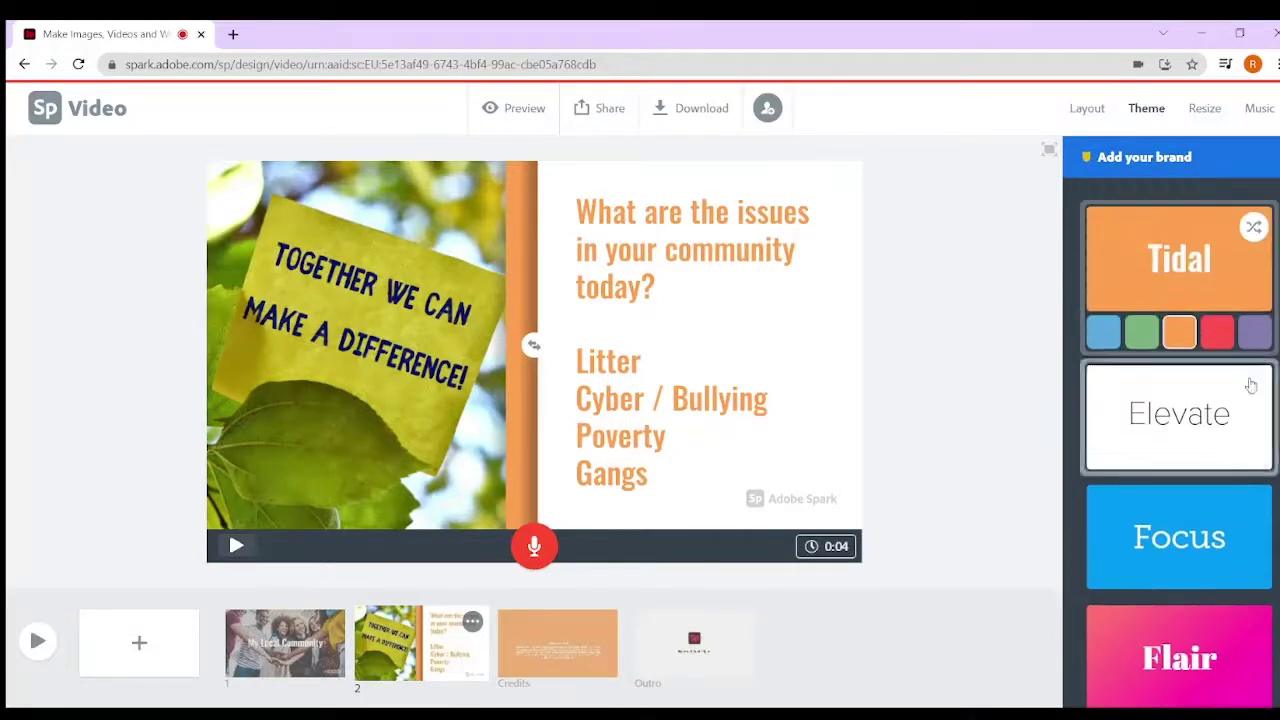
pyautogui.click(1142, 330)
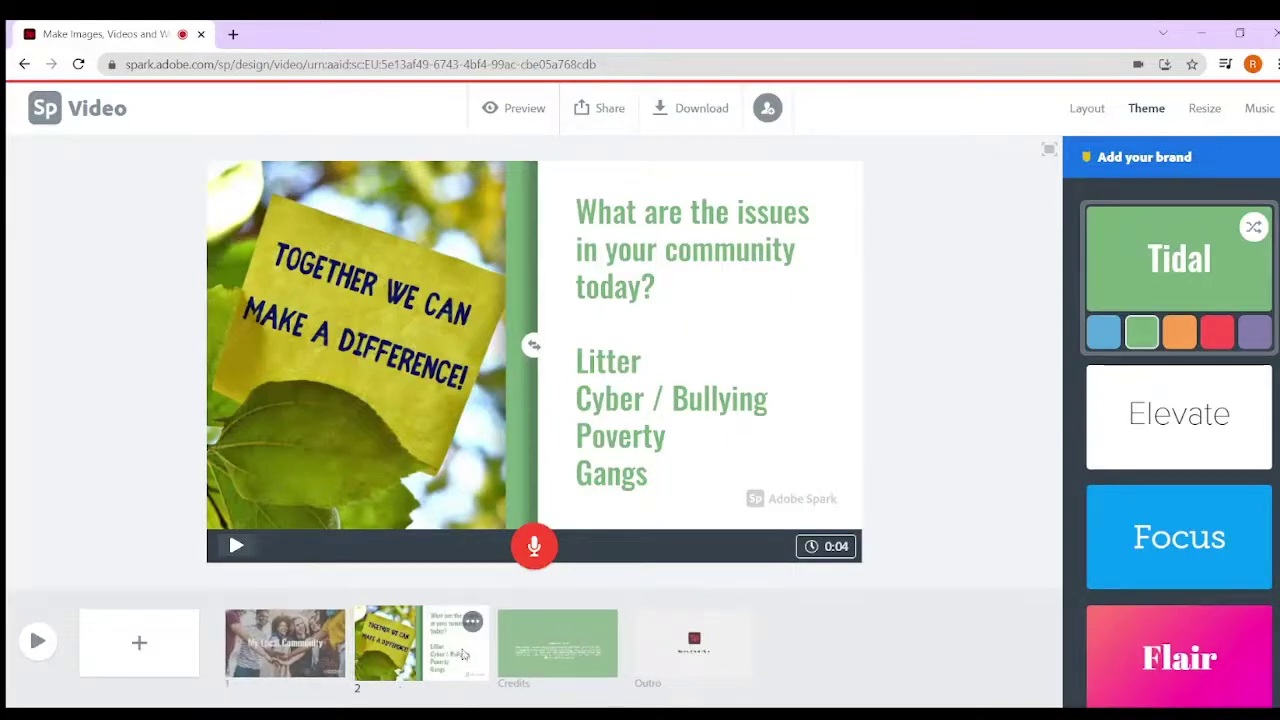
pyautogui.click(149, 660)
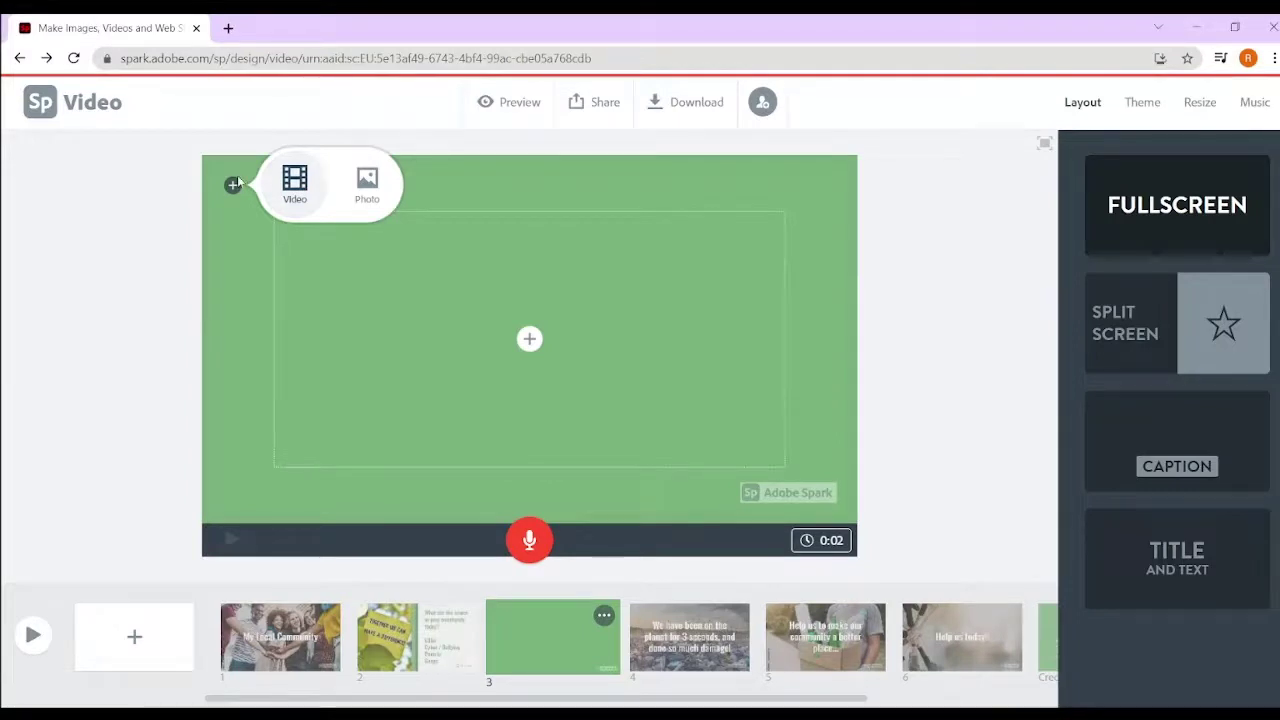
# - Add a video to slide 3 trimmed to a 30-second armchair beach scene, preview it, and save
pyautogui.click(295, 183)
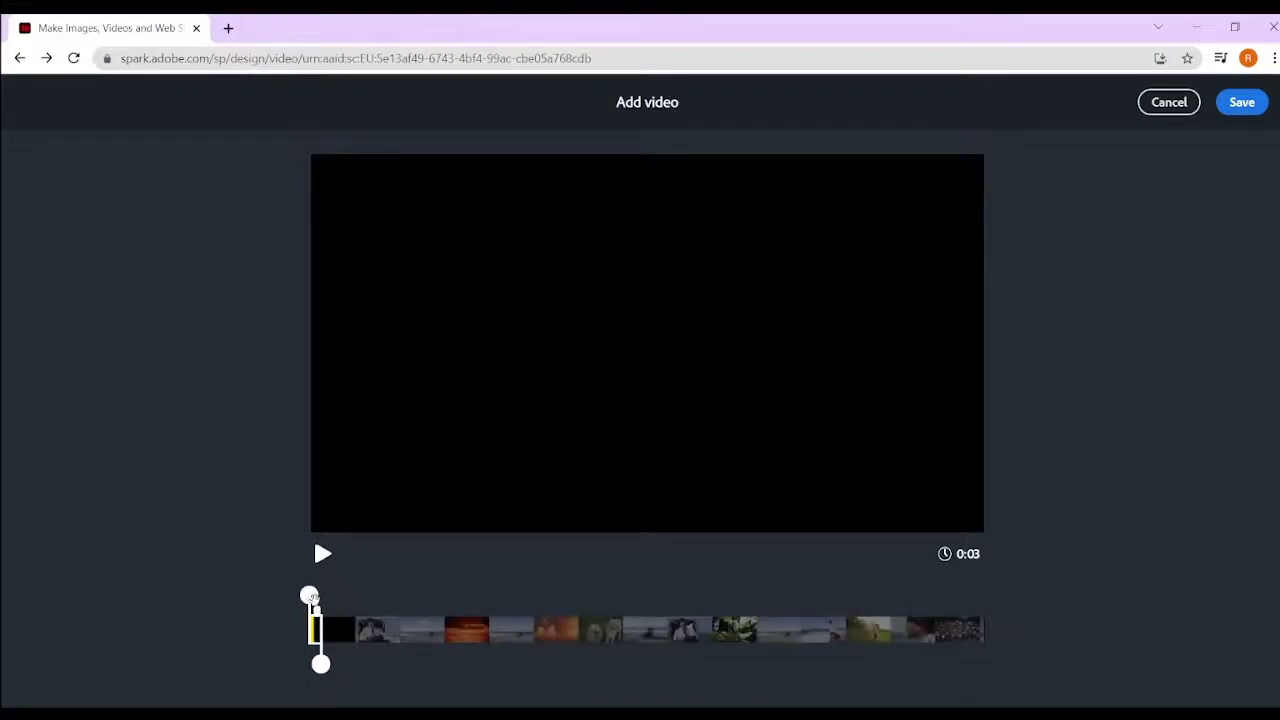
pyautogui.moveTo(309, 596); pyautogui.dragTo(316, 594)
pyautogui.moveTo(320, 663); pyautogui.dragTo(401, 663)
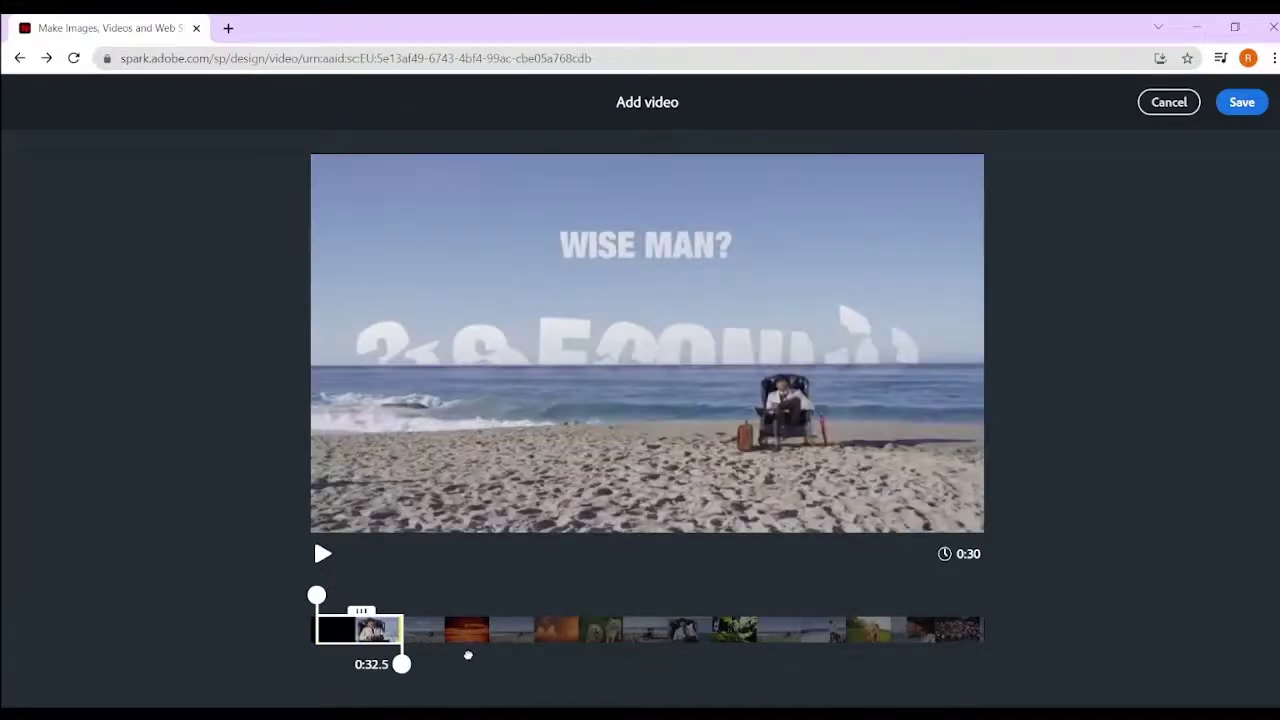
pyautogui.moveTo(347, 618); pyautogui.dragTo(488, 618)
pyautogui.moveTo(556, 596); pyautogui.dragTo(390, 598)
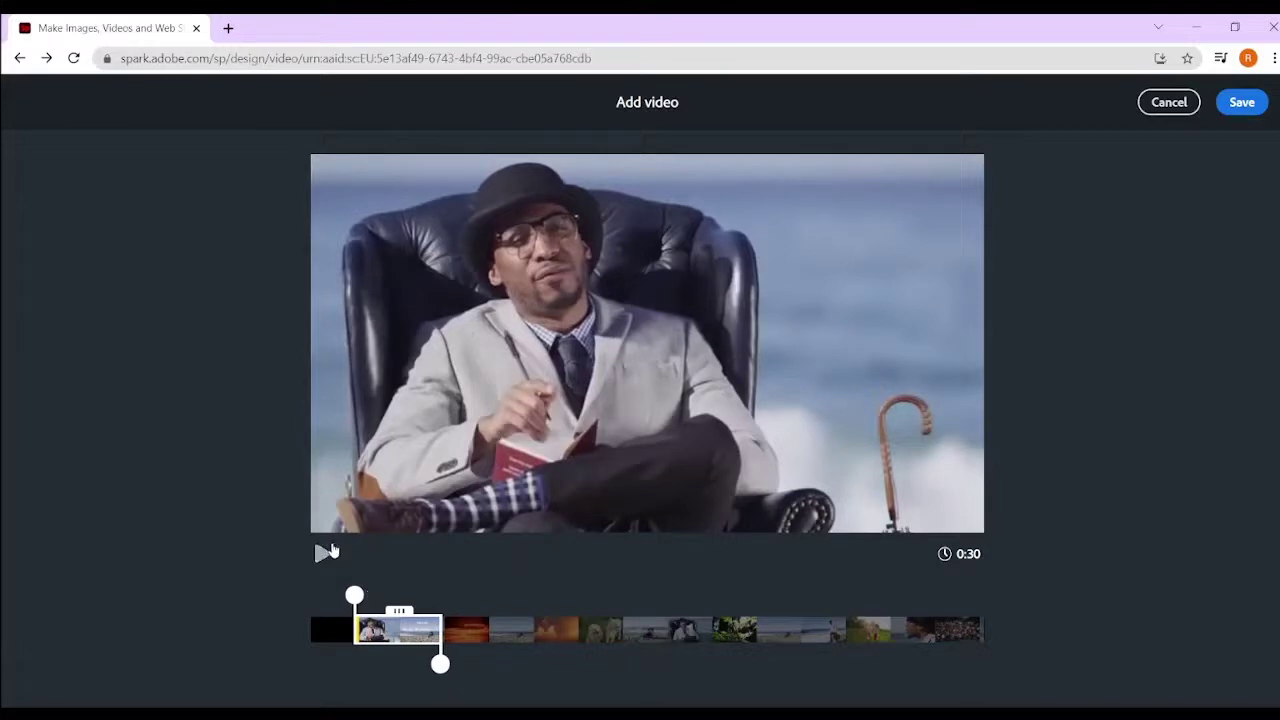
pyautogui.click(323, 554)
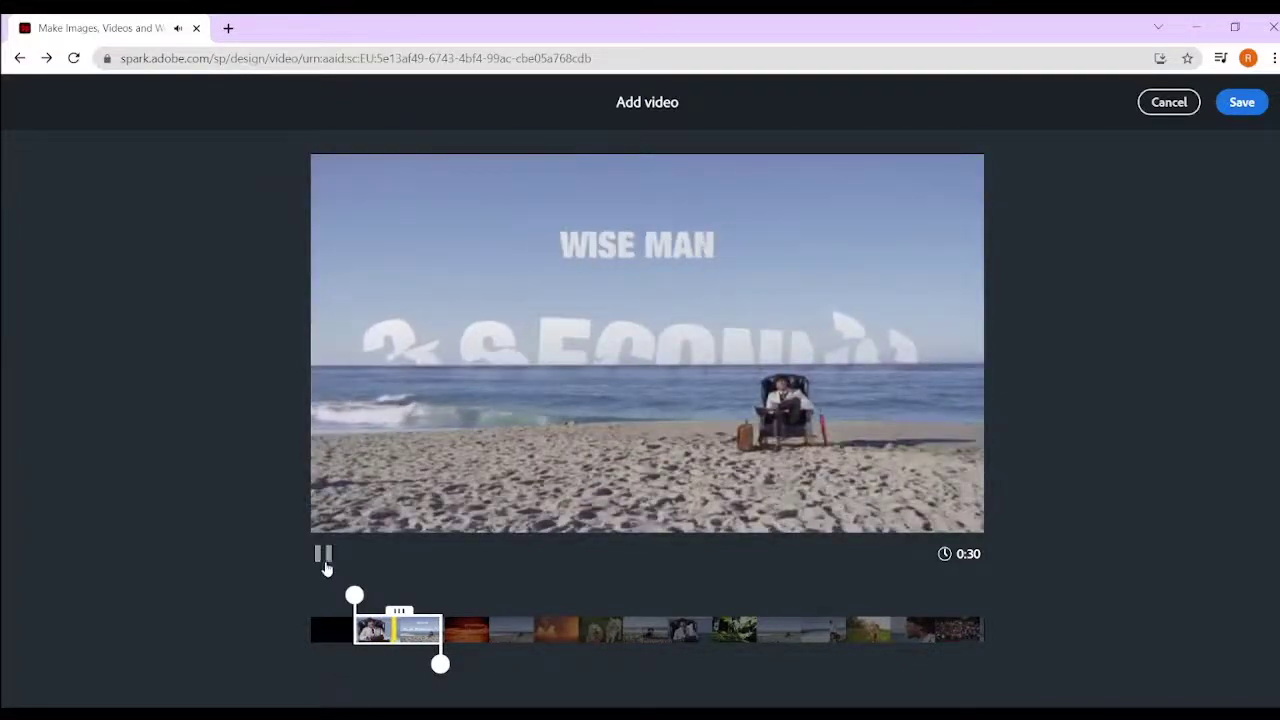
pyautogui.click(462, 436)
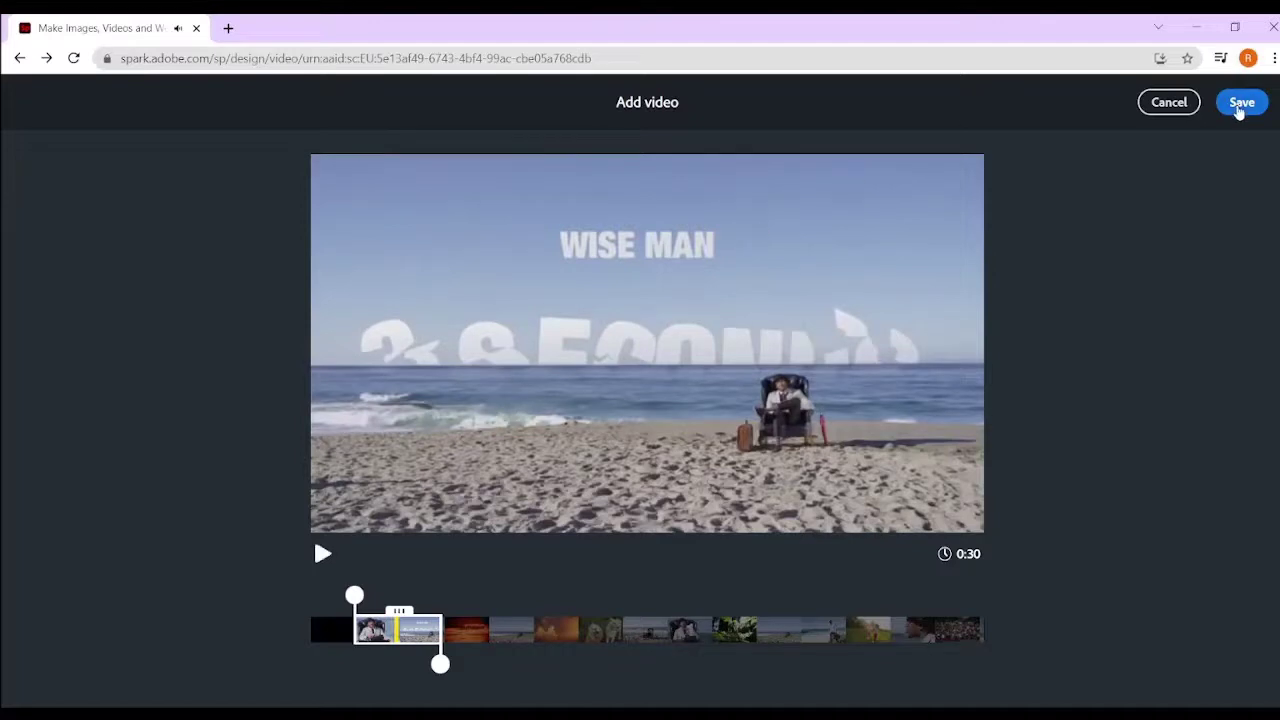
pyautogui.click(1240, 103)
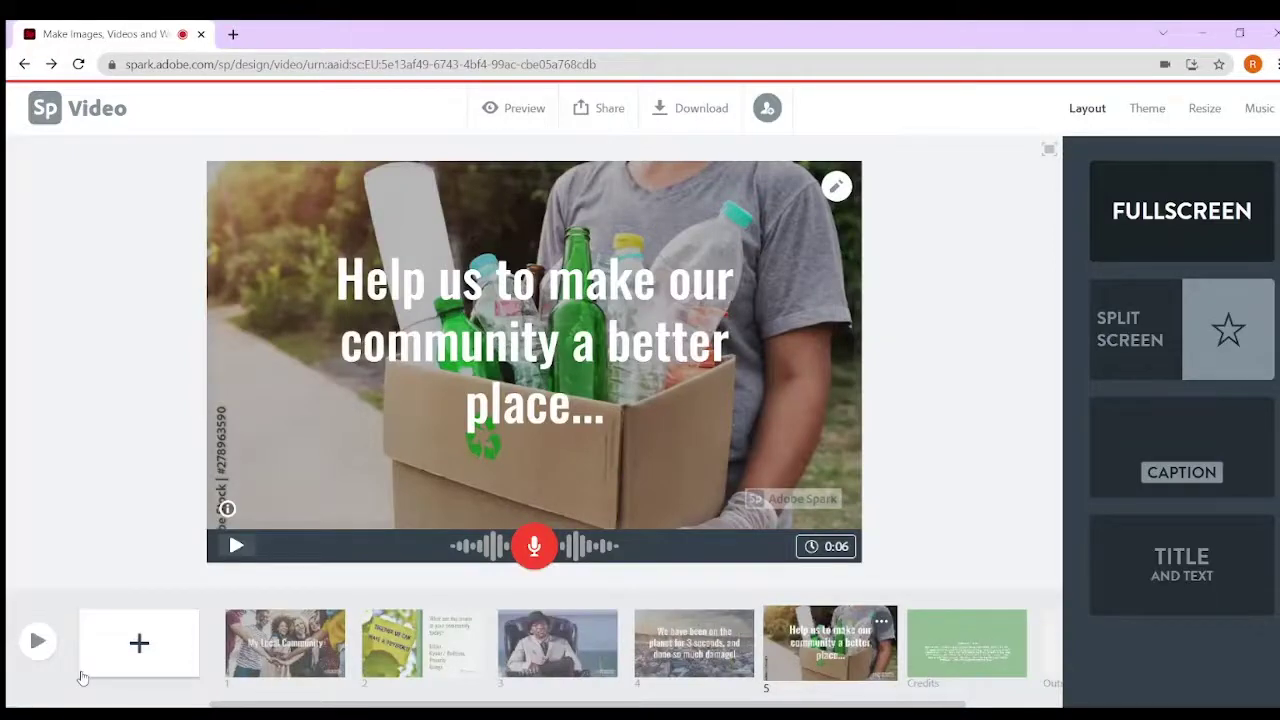
# - Review slides 1 through 5 in order
pyautogui.click(265, 640)
pyautogui.click(400, 643)
pyautogui.click(554, 650)
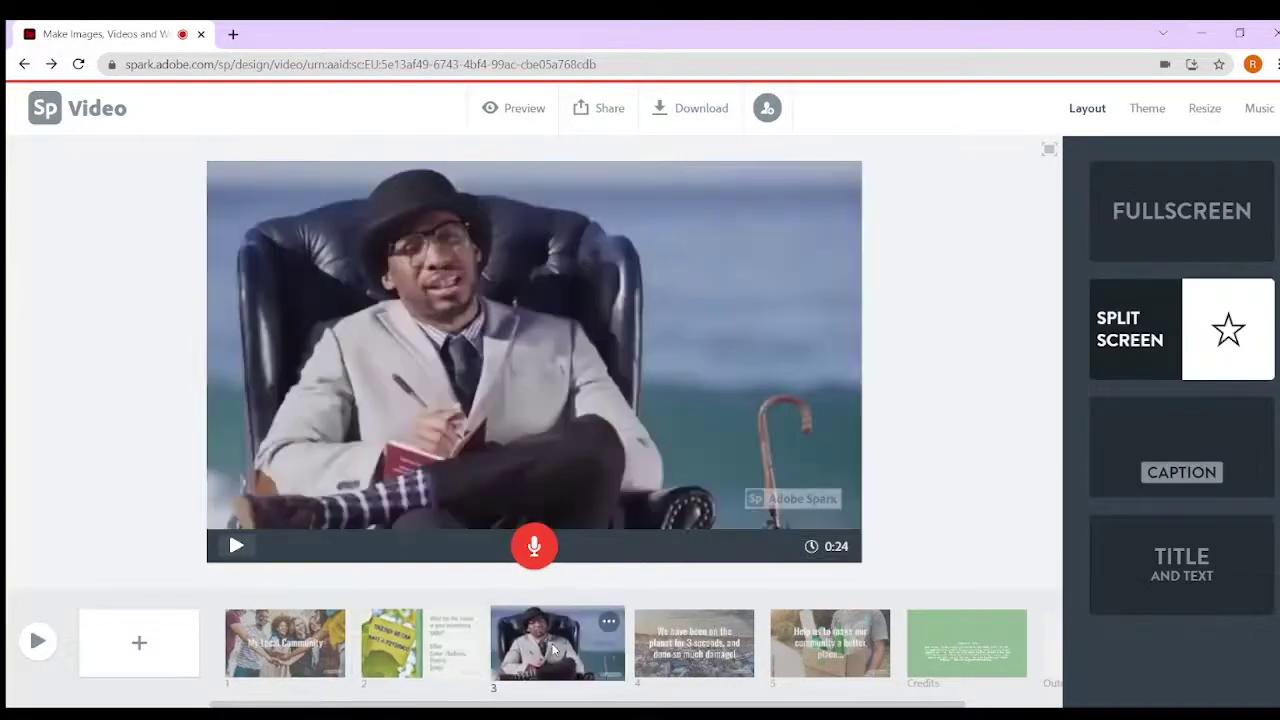
pyautogui.click(690, 648)
pyautogui.click(803, 660)
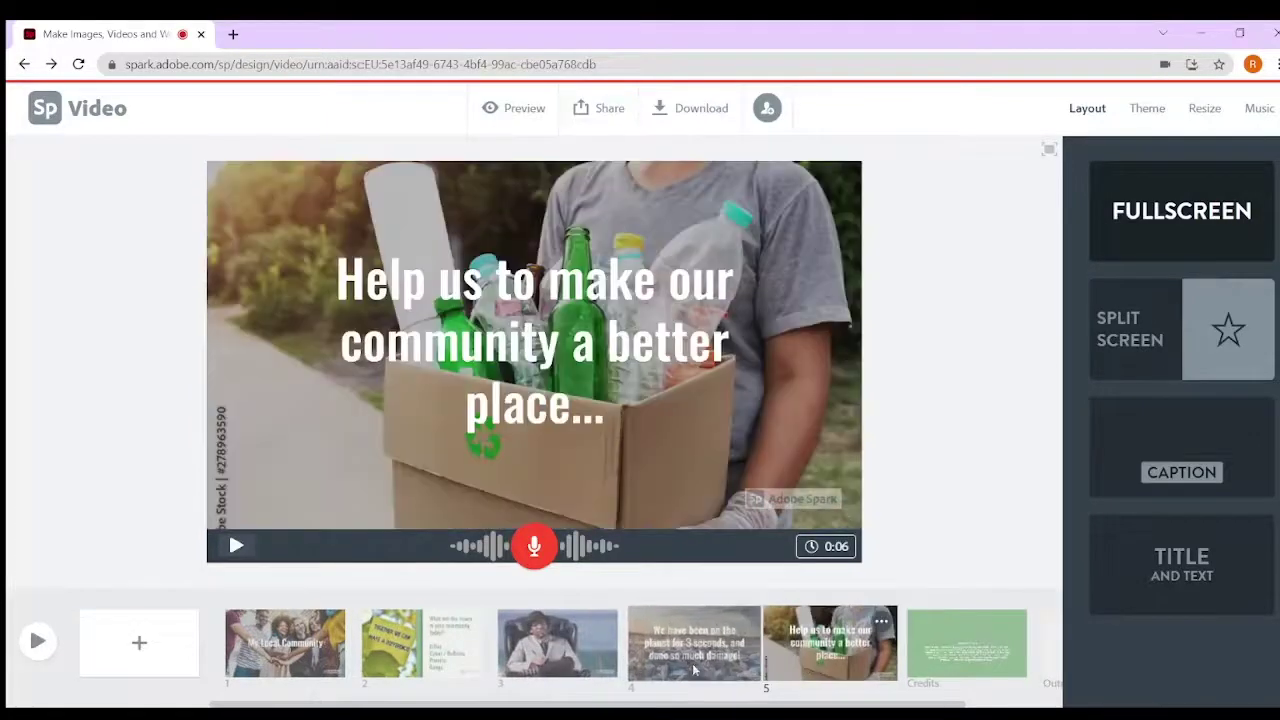
# - Add a new slide 6 with the text "Help us today!!"
pyautogui.click(152, 674)
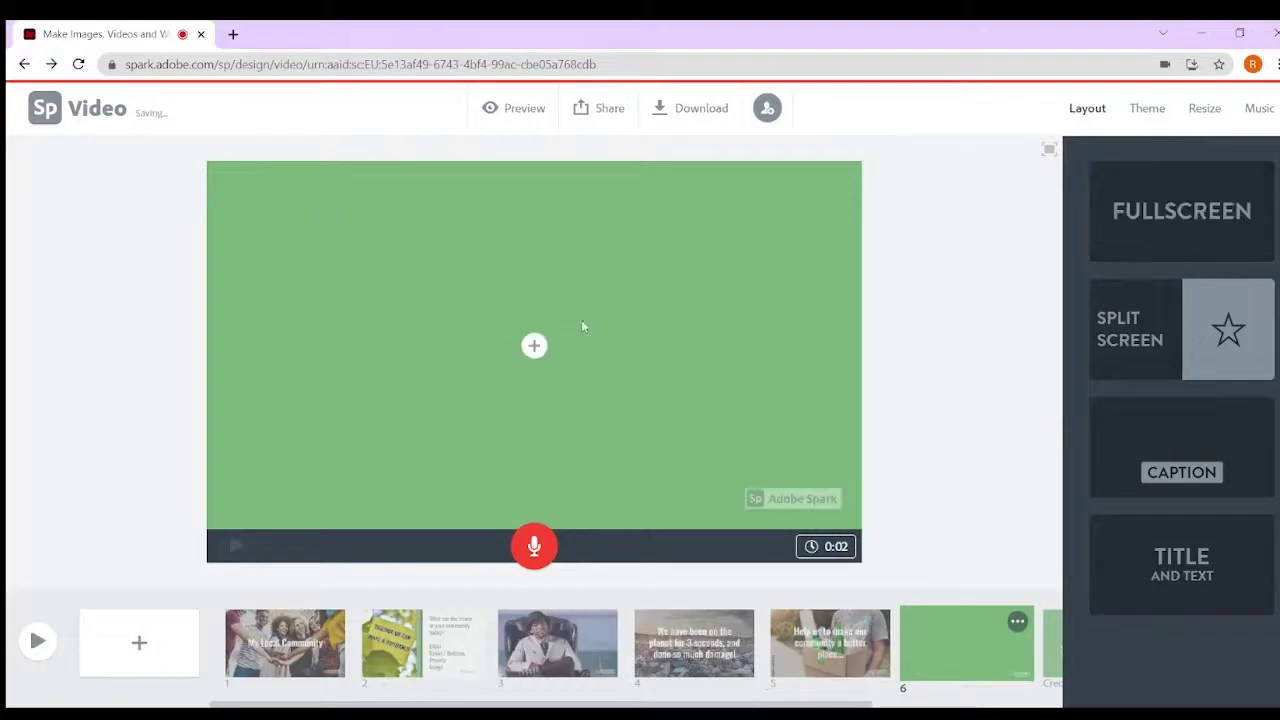
pyautogui.click(534, 345)
pyautogui.click(500, 288)
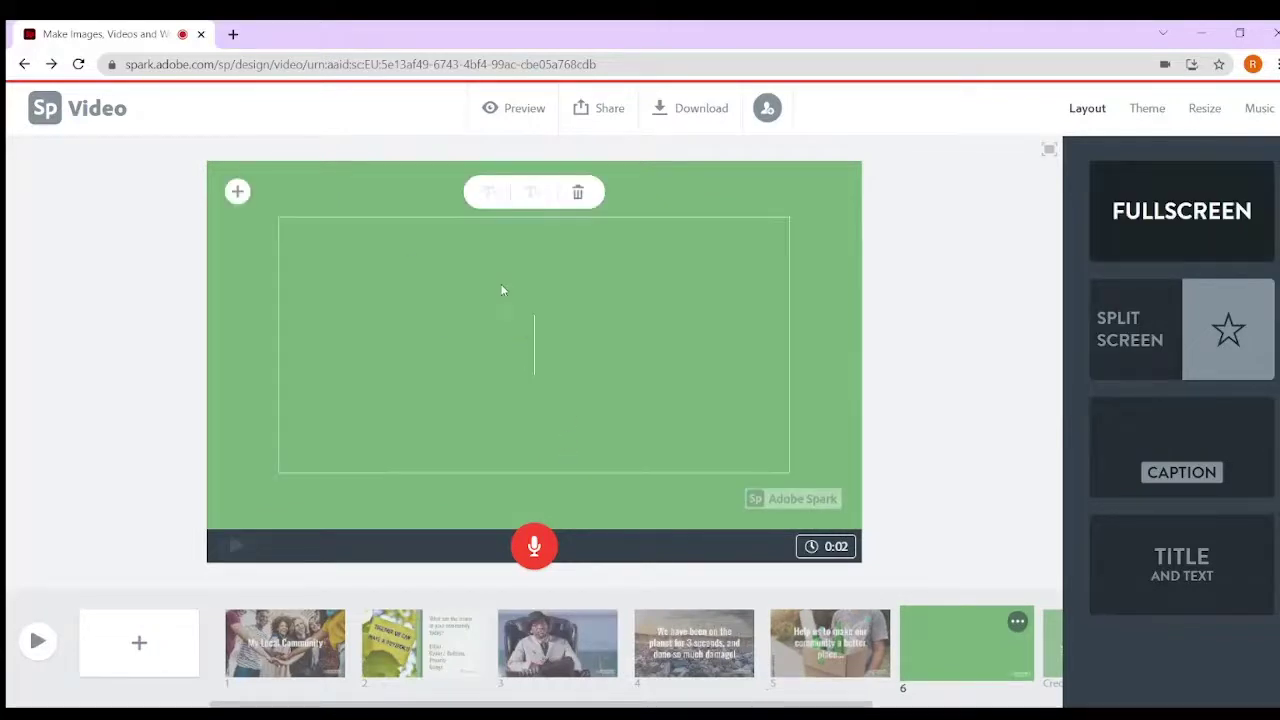
pyautogui.write('Help')
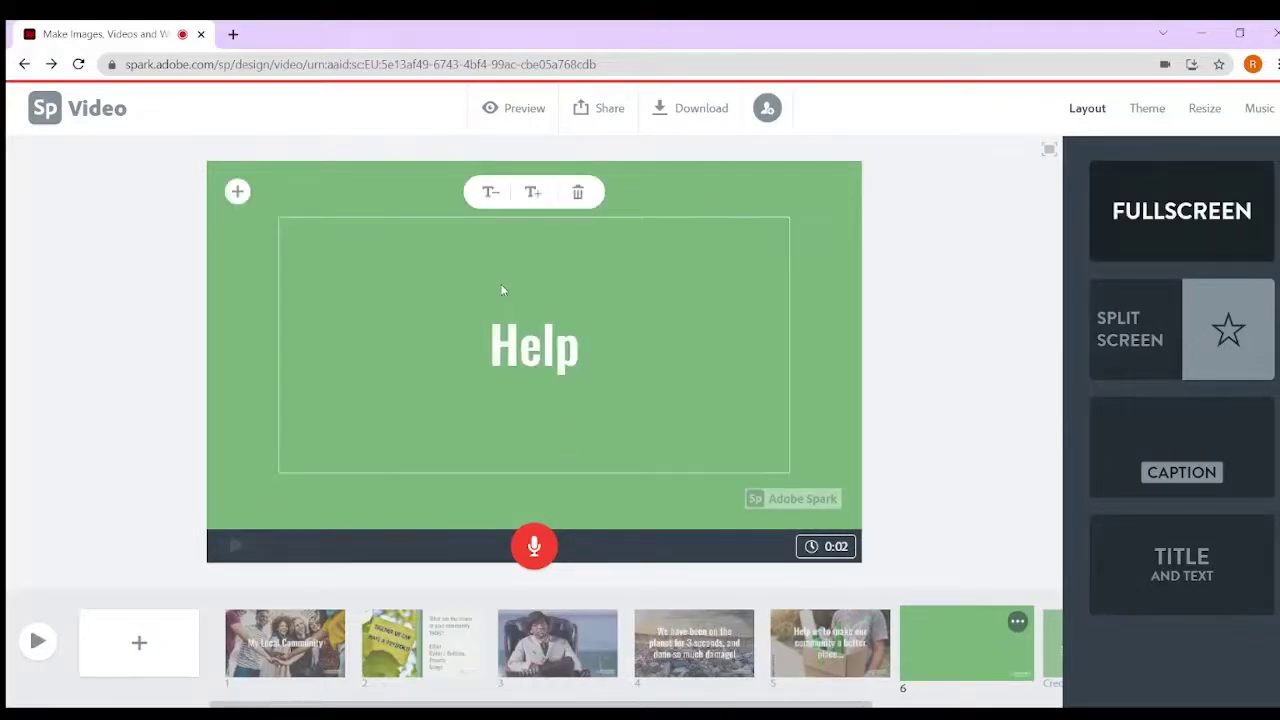
pyautogui.write(' us today')
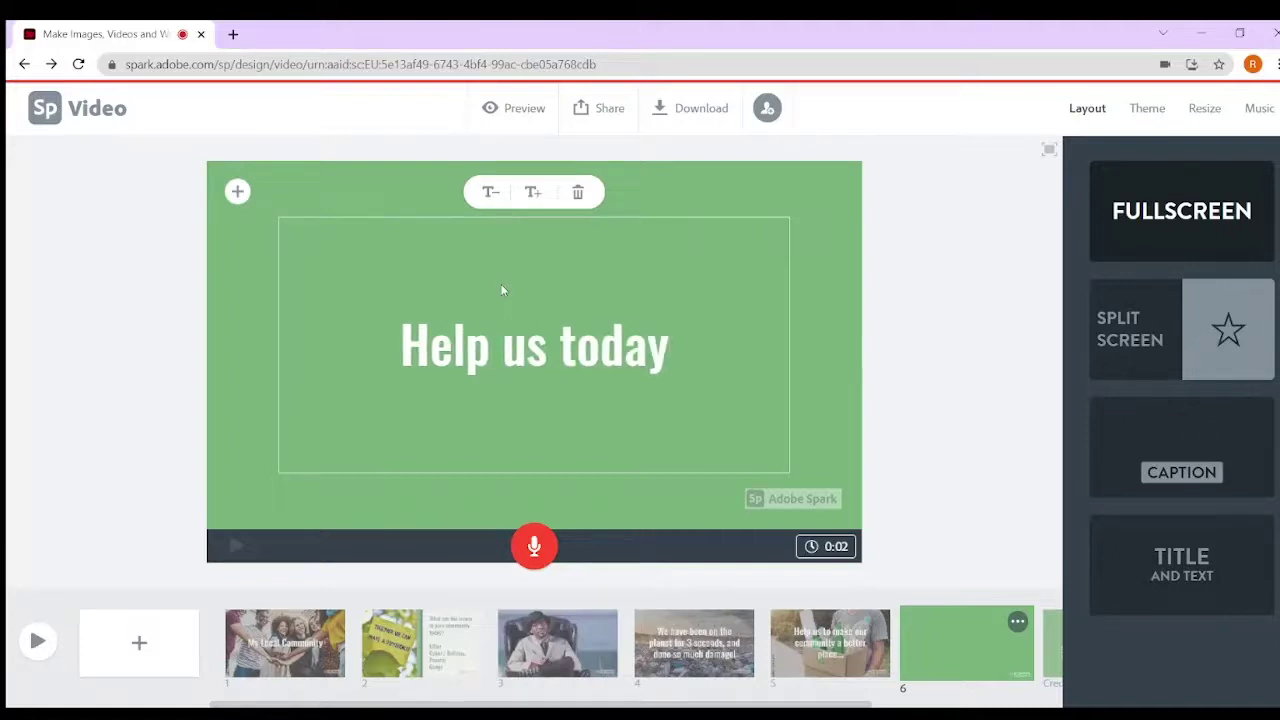
pyautogui.write('!!')
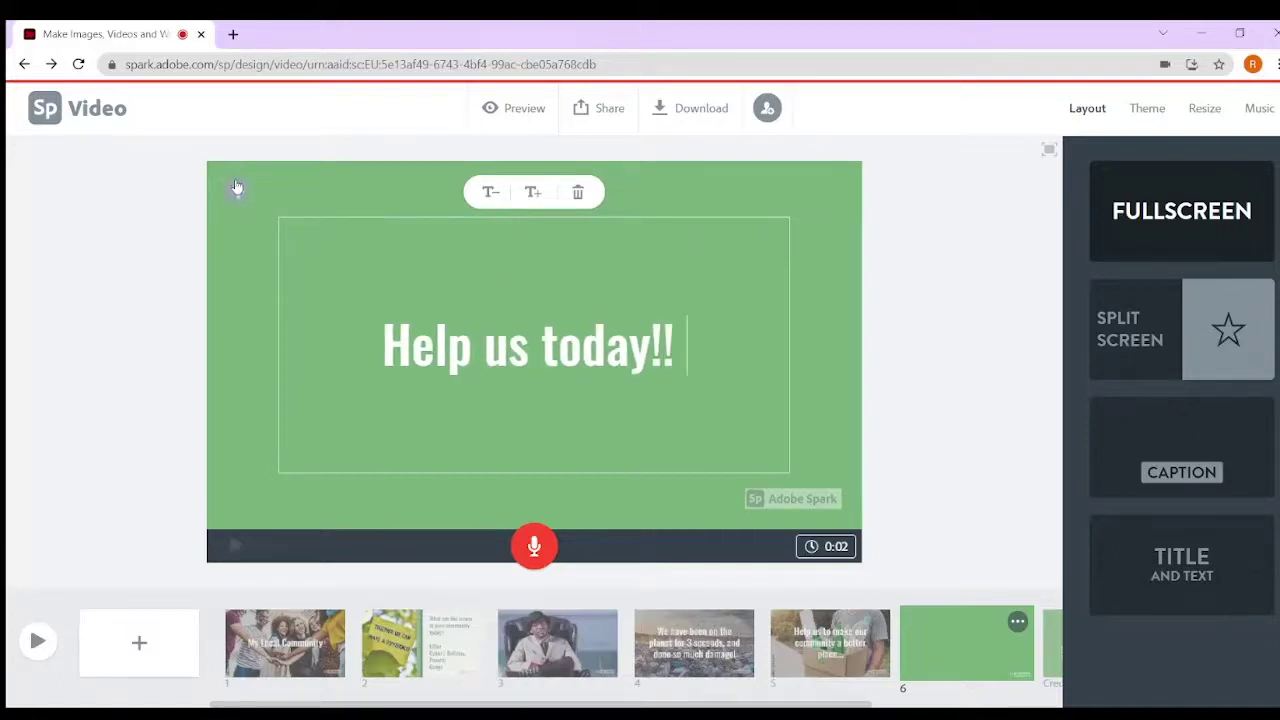
pyautogui.click(238, 191)
# - Search Adobe Stock photos for 'help' for slide 6
pyautogui.click(371, 190)
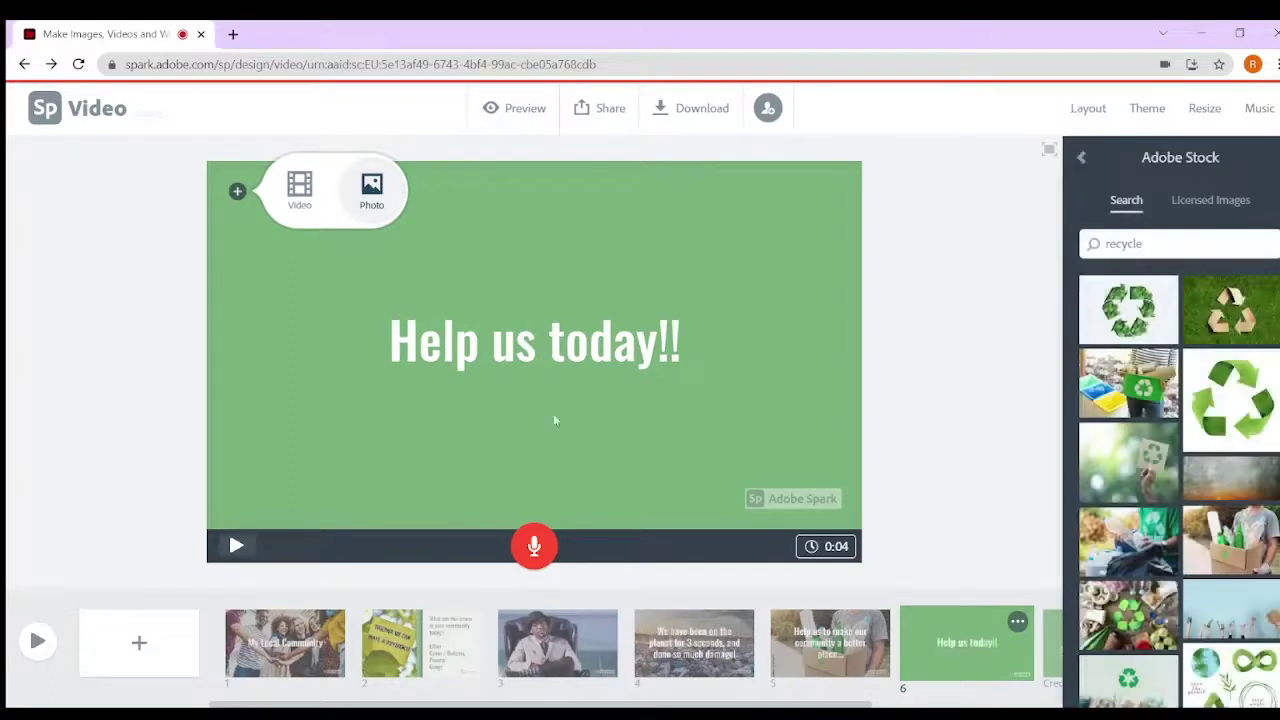
pyautogui.click(1192, 240)
pyautogui.write('help')
pyautogui.press('Return')
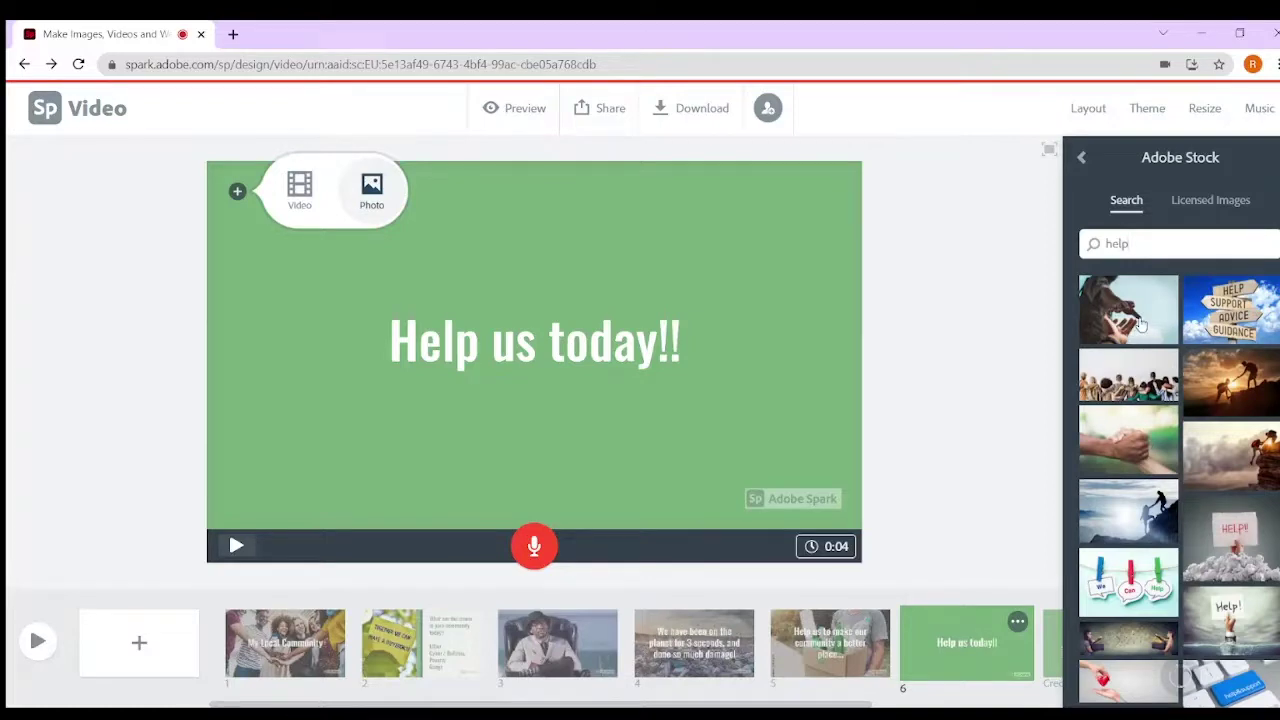
# - Make the stacked-hands photo slide 6's background, then preview the whole video
pyautogui.click(1146, 453)
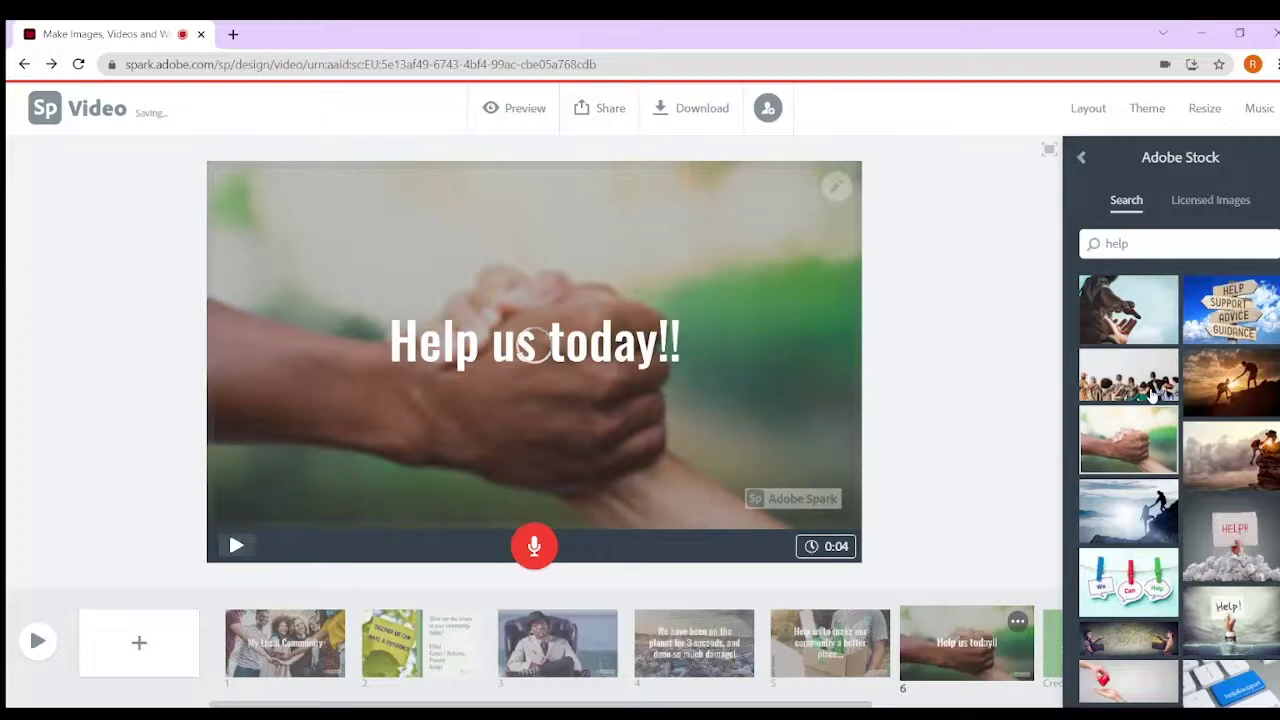
pyautogui.click(1153, 395)
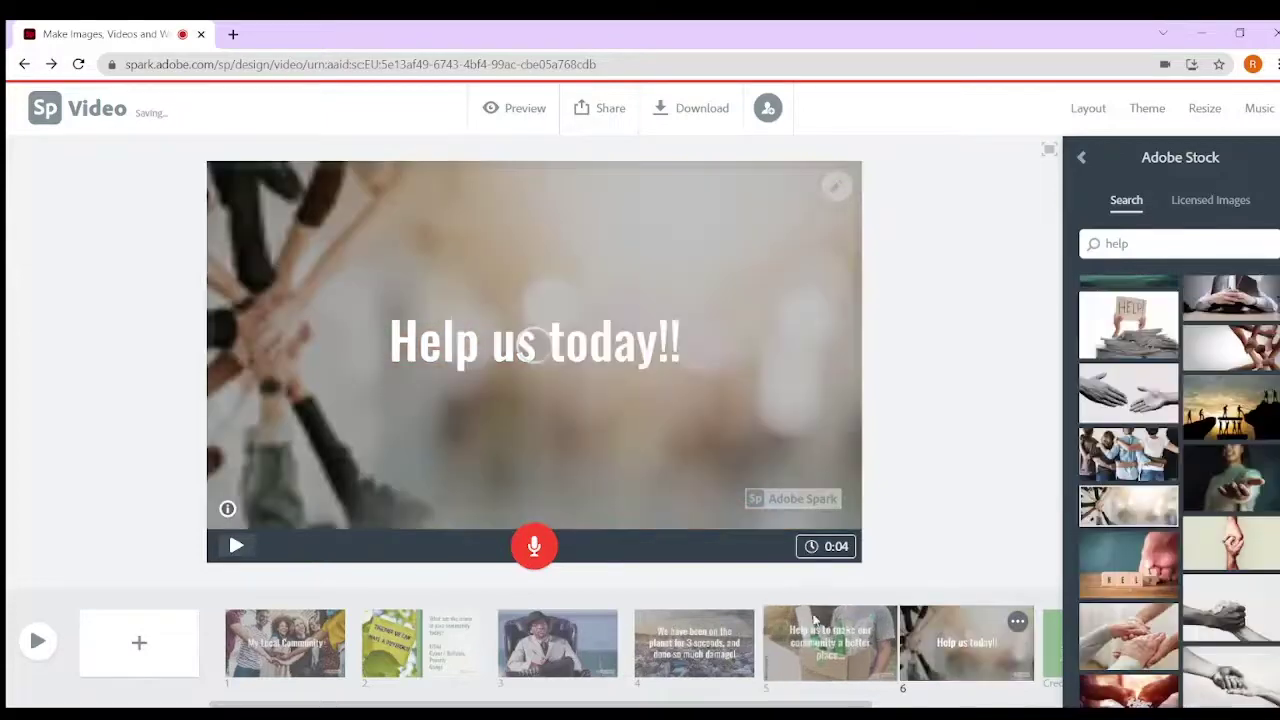
pyautogui.click(33, 643)
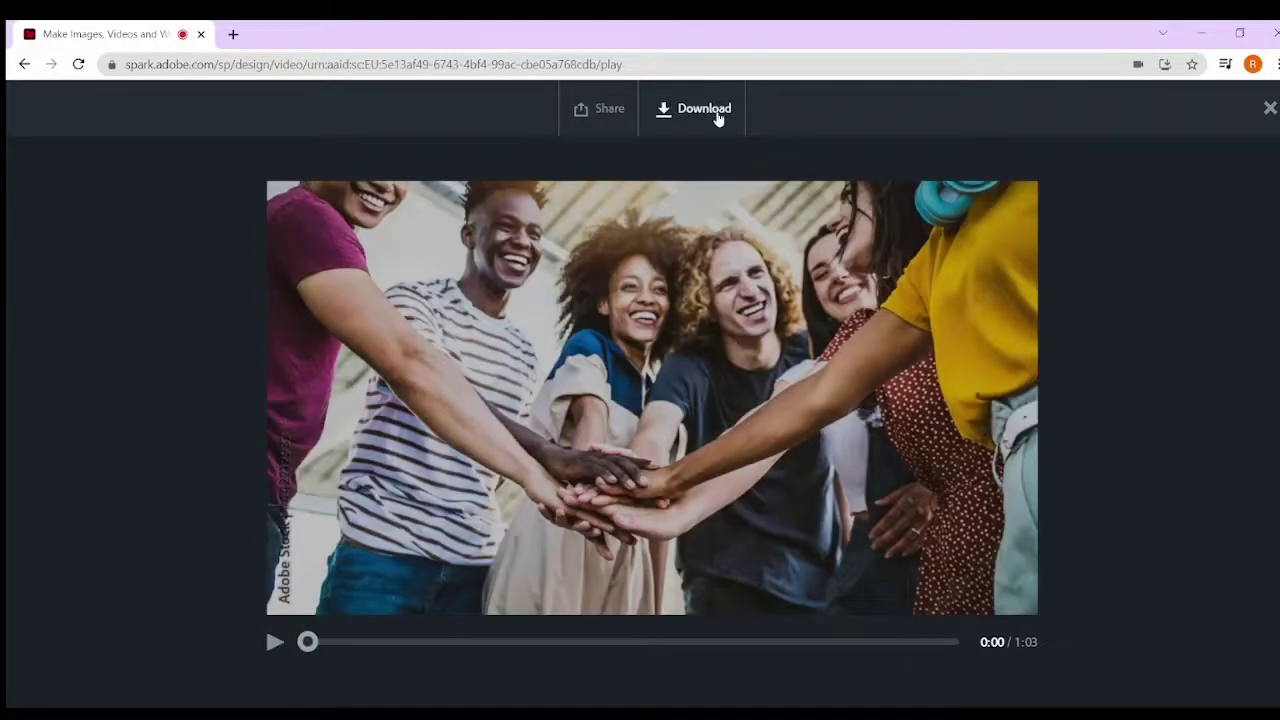
# - Start publishing the video and append the author's initials to the title
pyautogui.click(593, 113)
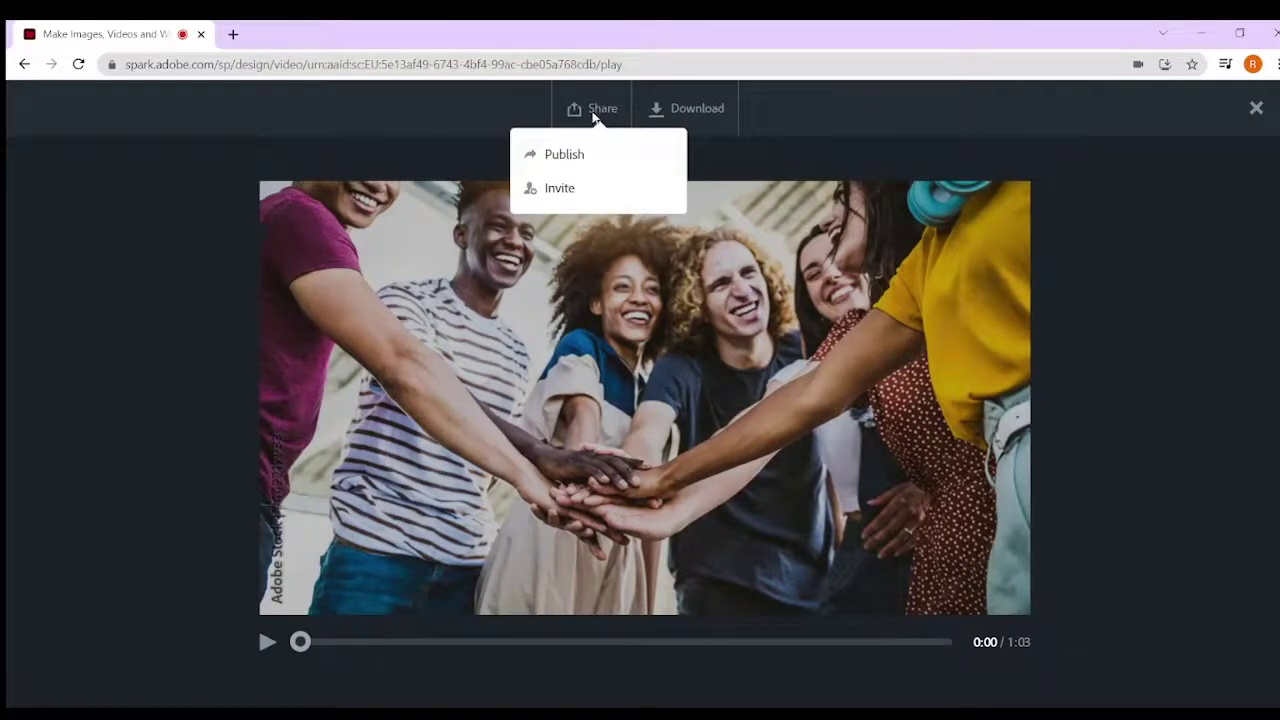
pyautogui.click(585, 160)
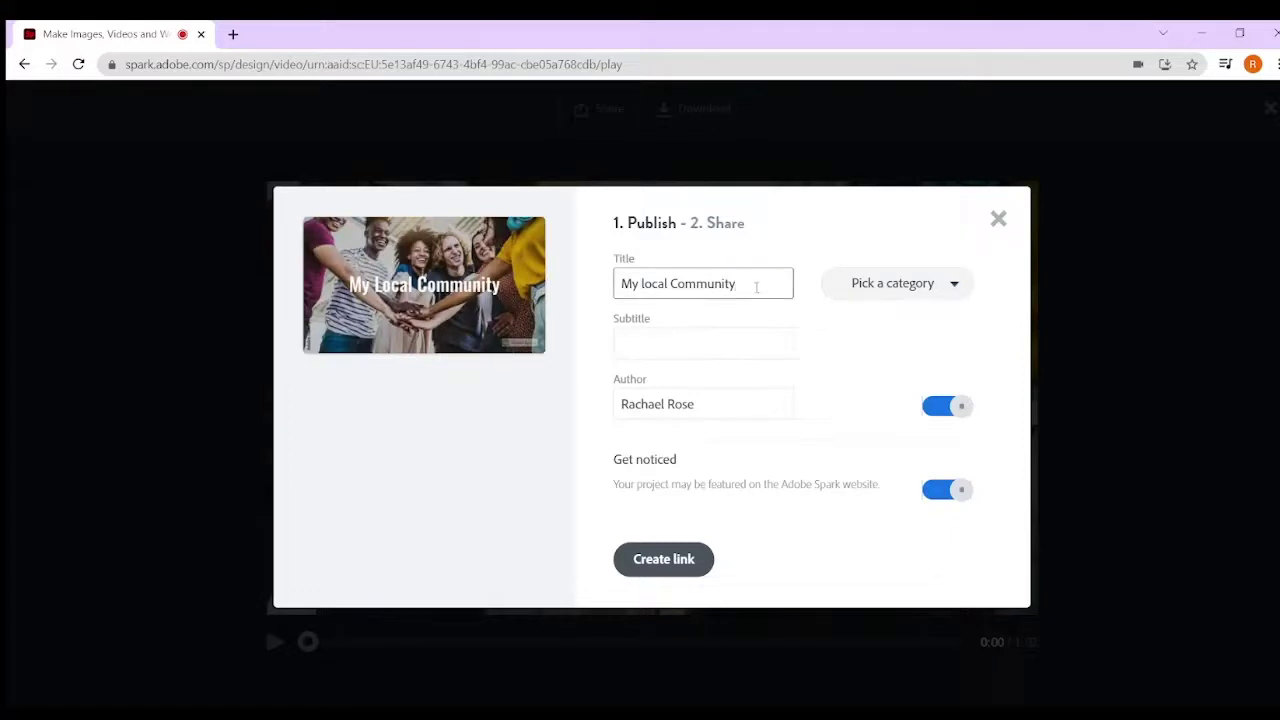
pyautogui.write('RLD')
# - Set category to Causes, add a byline subtitle with the author's initials, and create the link
pyautogui.click(905, 290)
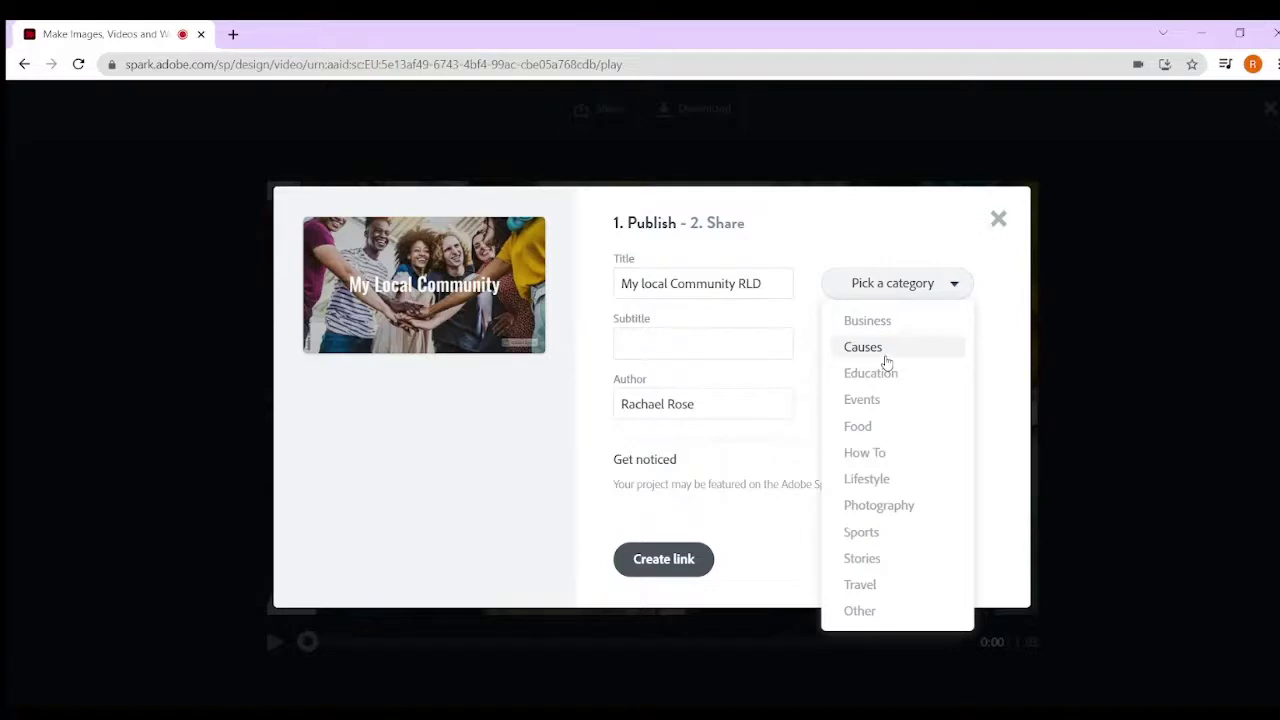
pyautogui.click(886, 358)
pyautogui.click(662, 341)
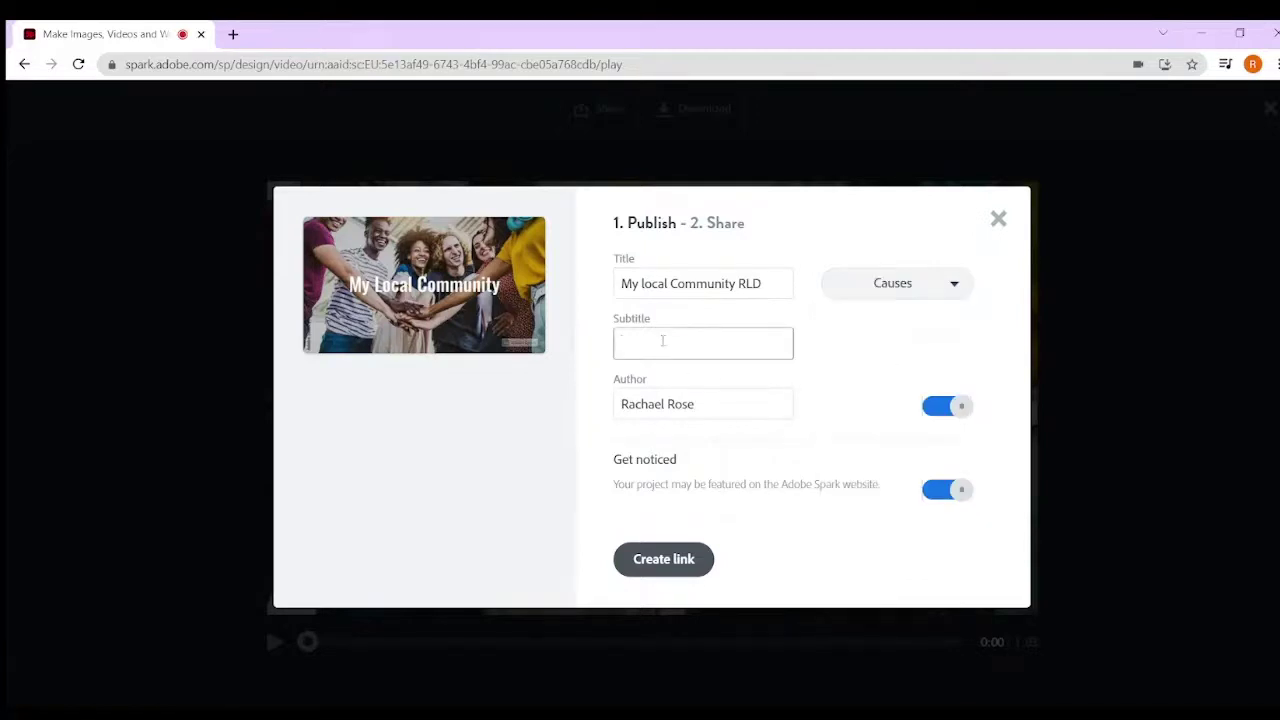
pyautogui.write('By RLD')
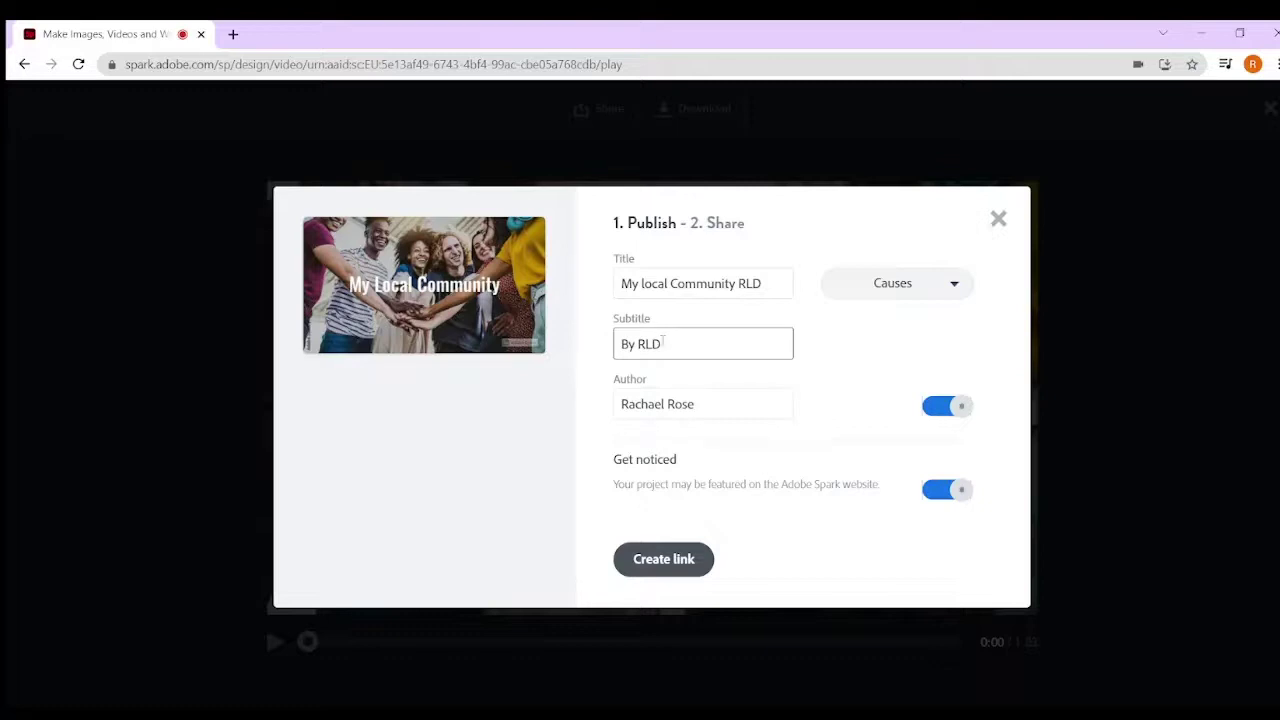
pyautogui.click(656, 564)
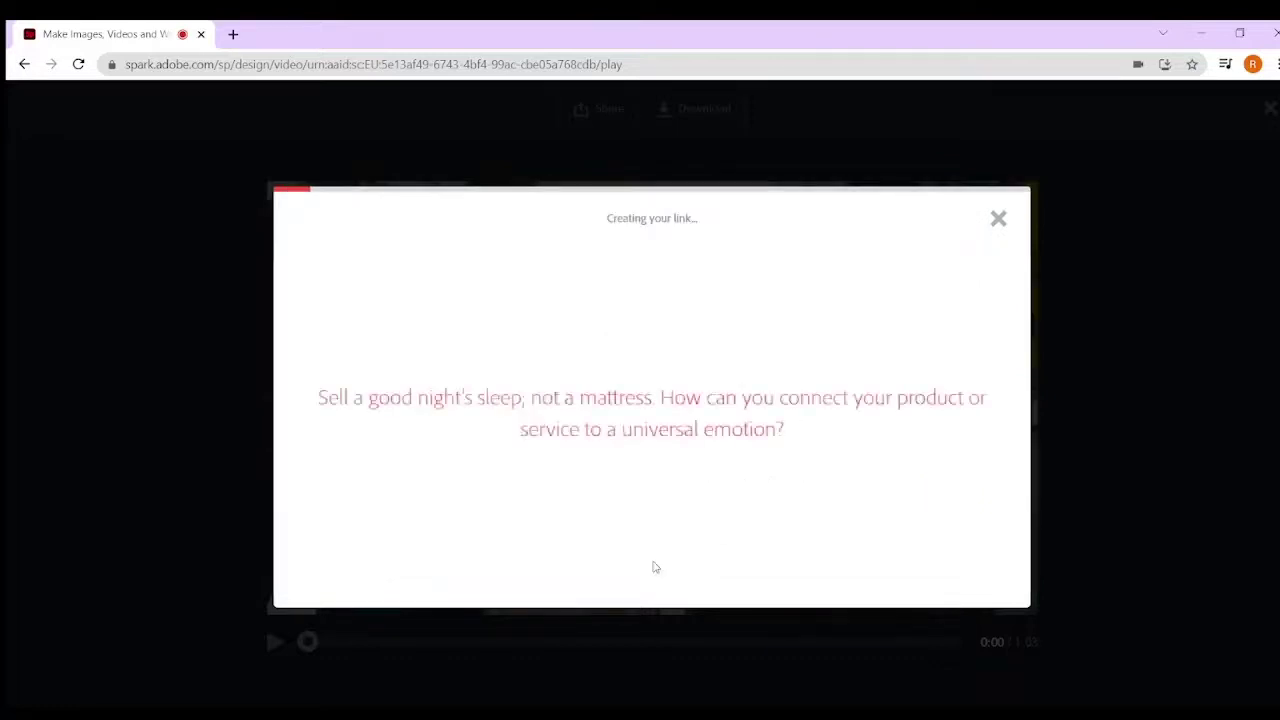